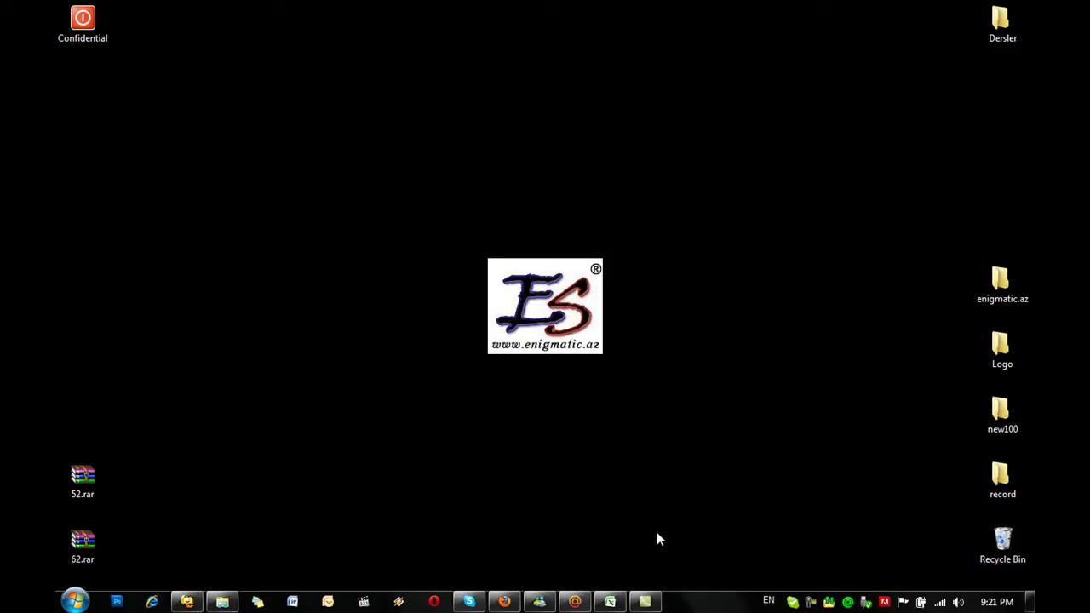
Open the Kompüter və Mobil Dünya section on Forum.Ora.Az, then minimize and restore Firefox.
click(504, 601)
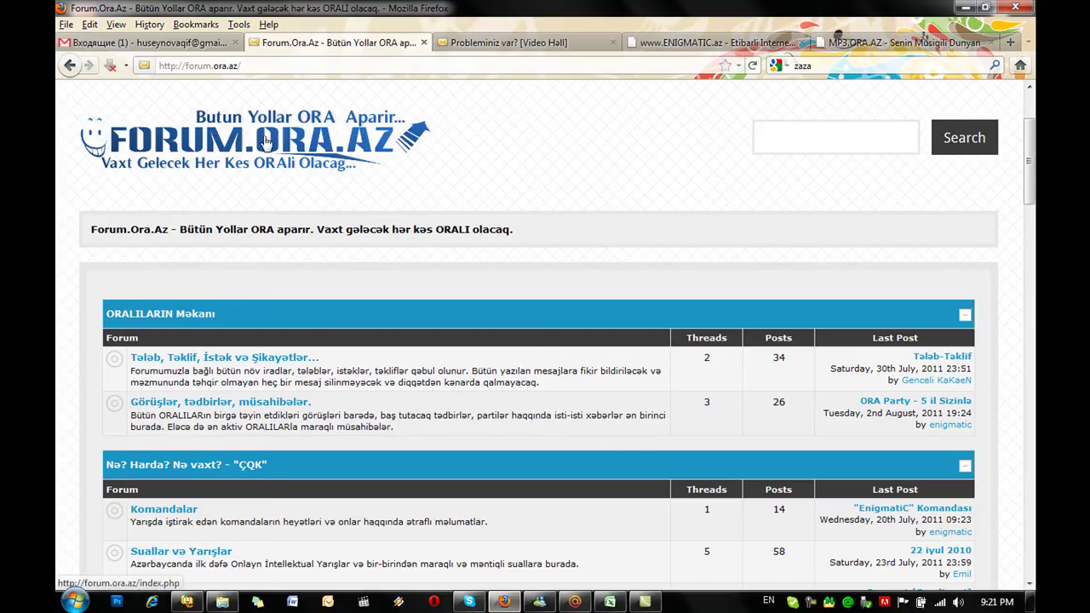
scroll(459, 179, down, 5)
scroll(459, 179, down, 1)
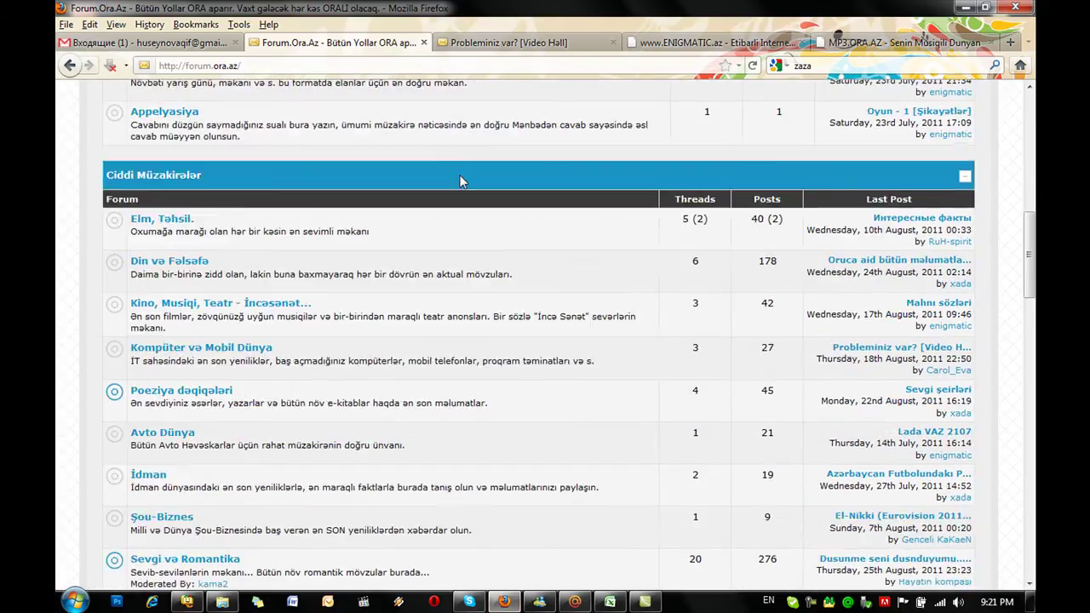
scroll(459, 181, down, 2)
click(267, 262)
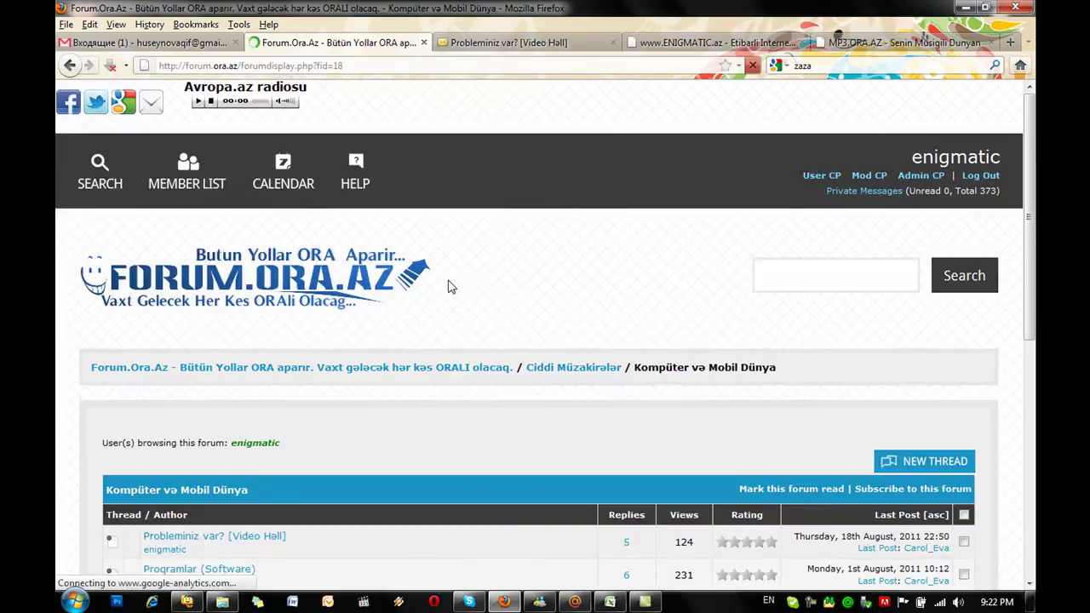
scroll(451, 287, down, 4)
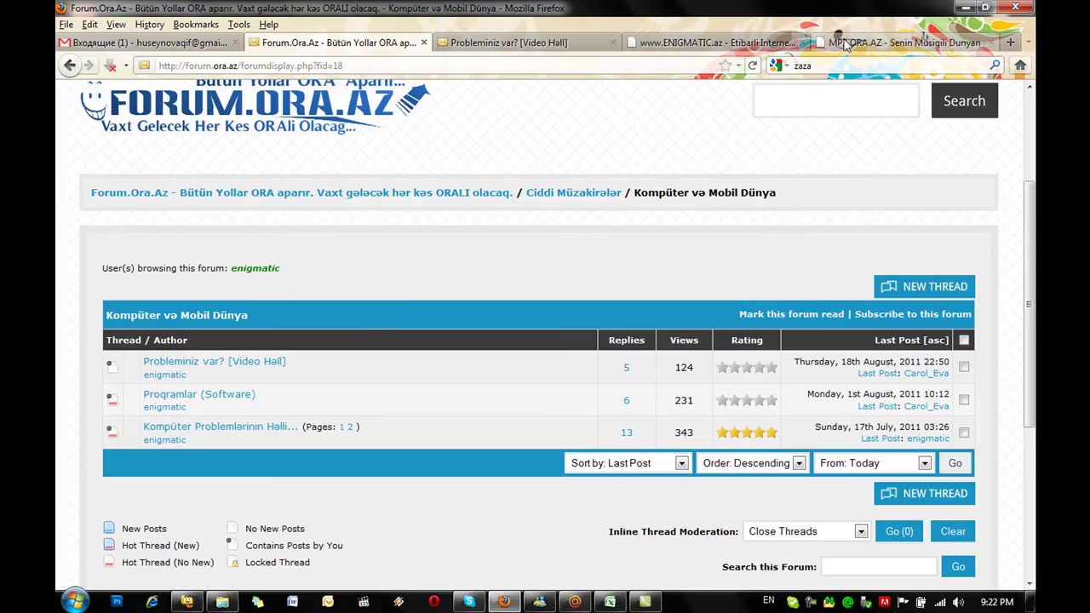
click(966, 8)
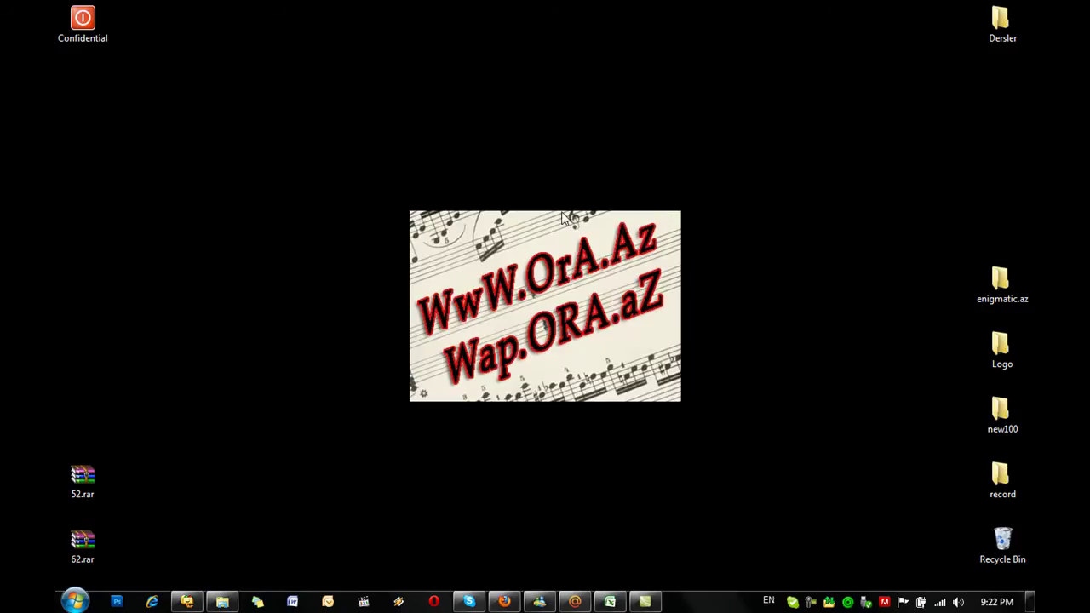
click(505, 601)
Show the 'Probleminiz var? [Video Həll]' thread, then switch to the blank Excel workbook Book1.
click(467, 47)
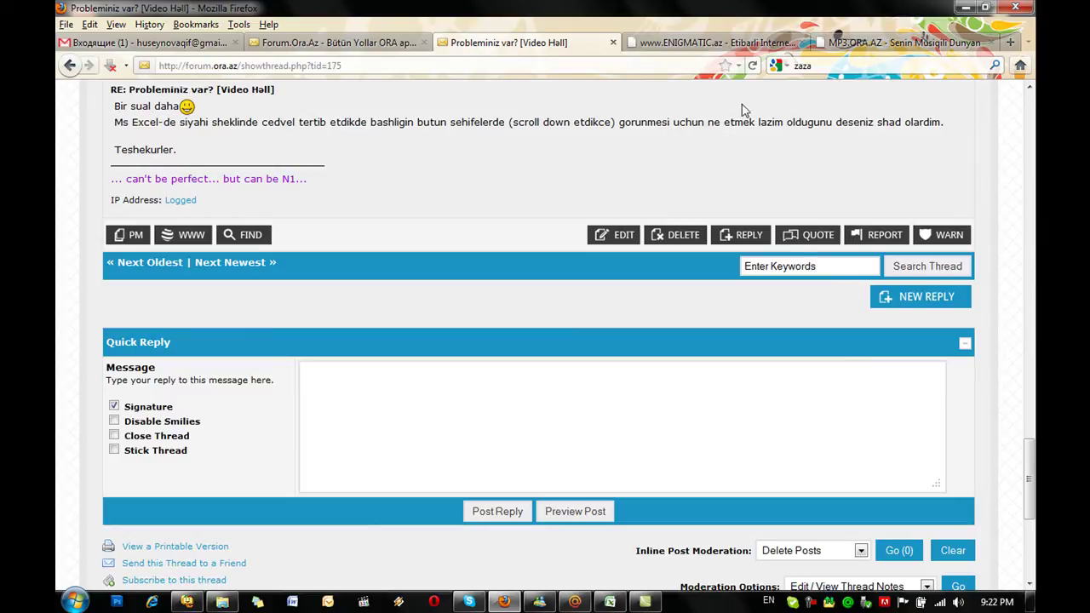
click(608, 603)
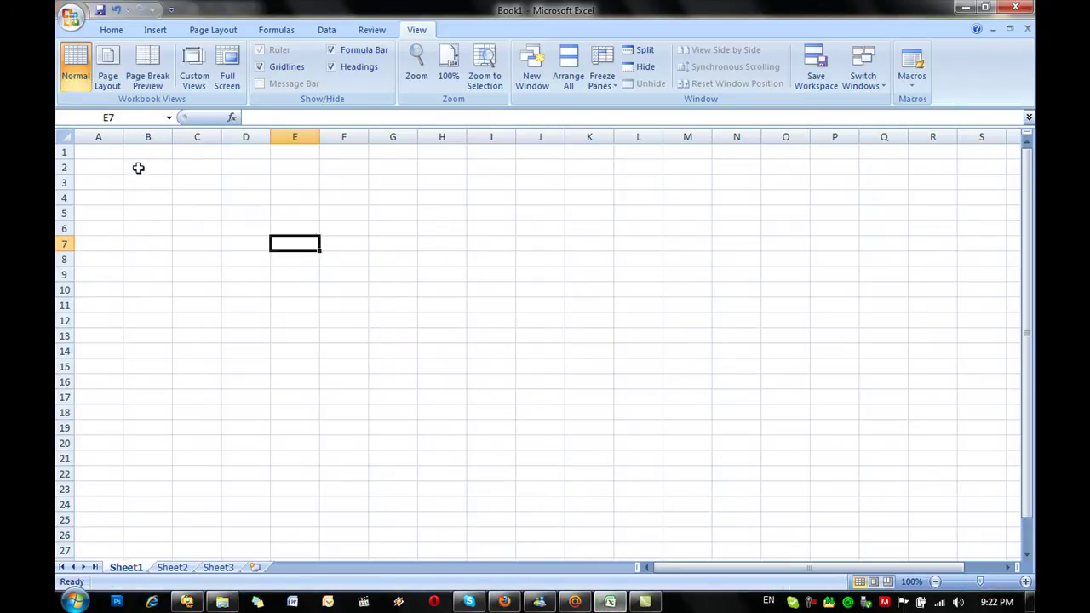
Enter the headers Sira, Ad, Soyad, Unvan, Nomre, Qeyd across cells C3:H3.
click(183, 187)
text(Sira)
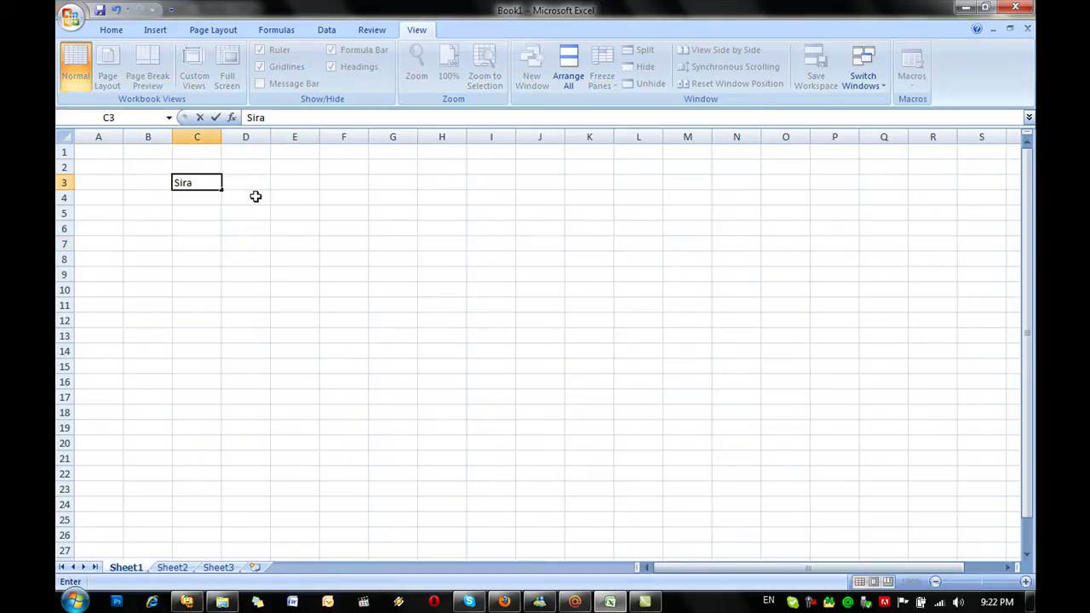
key(Tab)
text(Adlar)
key(Tab)
text(Soyad)
key(Tab)
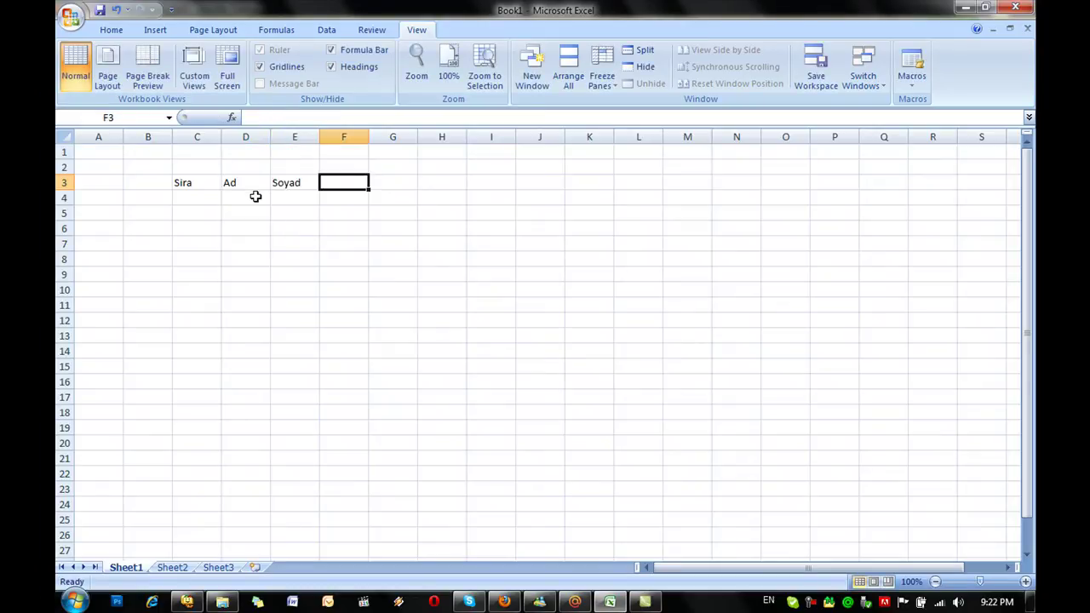
text(Unvan)
key(Tab)
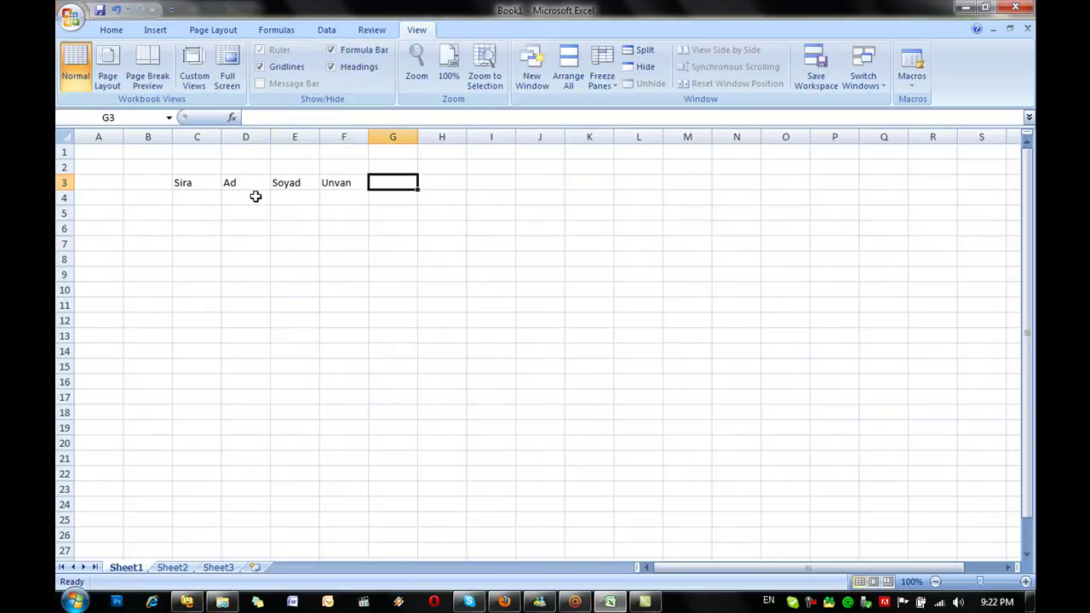
text(Nomre)
key(Tab)
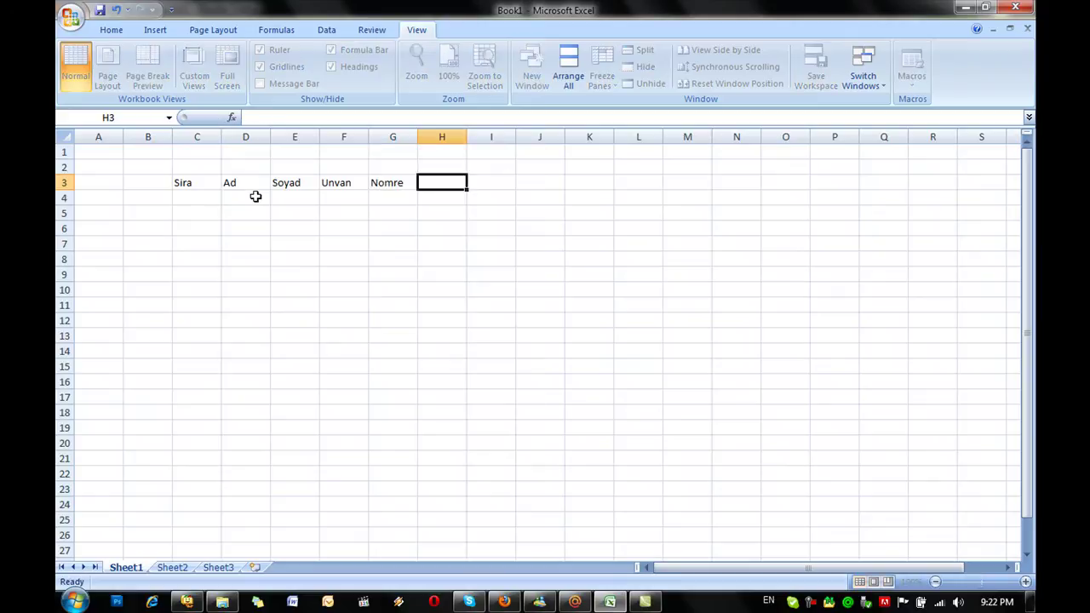
text(Qeyd)
key(Down)
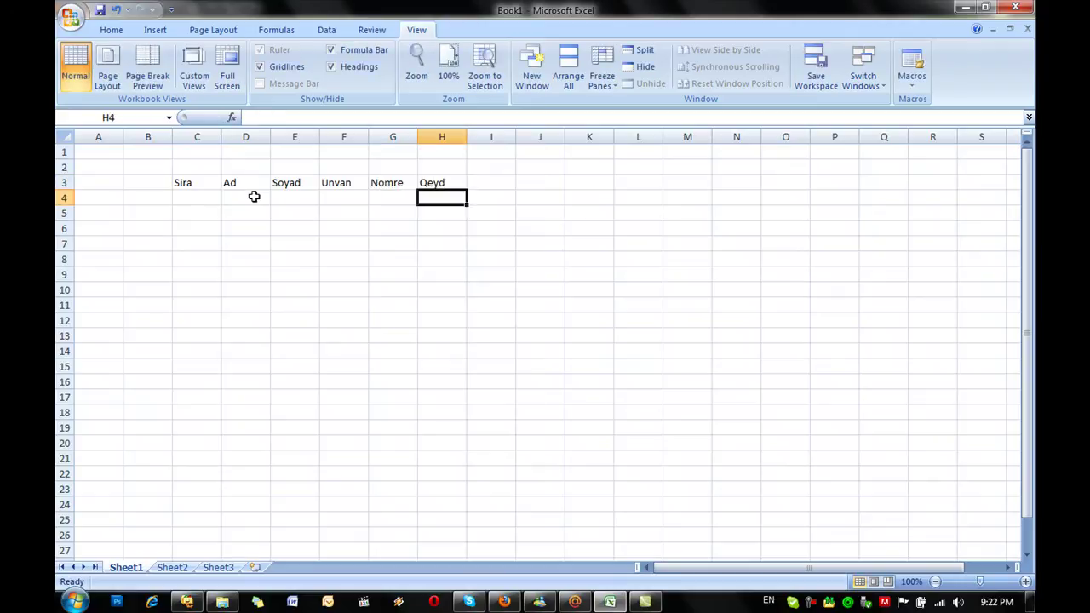
Number the Sira column 1 to 5 in cells C4:C8.
click(196, 196)
text(1)
key(Return)
text(2)
key(Return)
text(3)
key(Return)
text(4)
key(Return)
text(5)
key(Return)
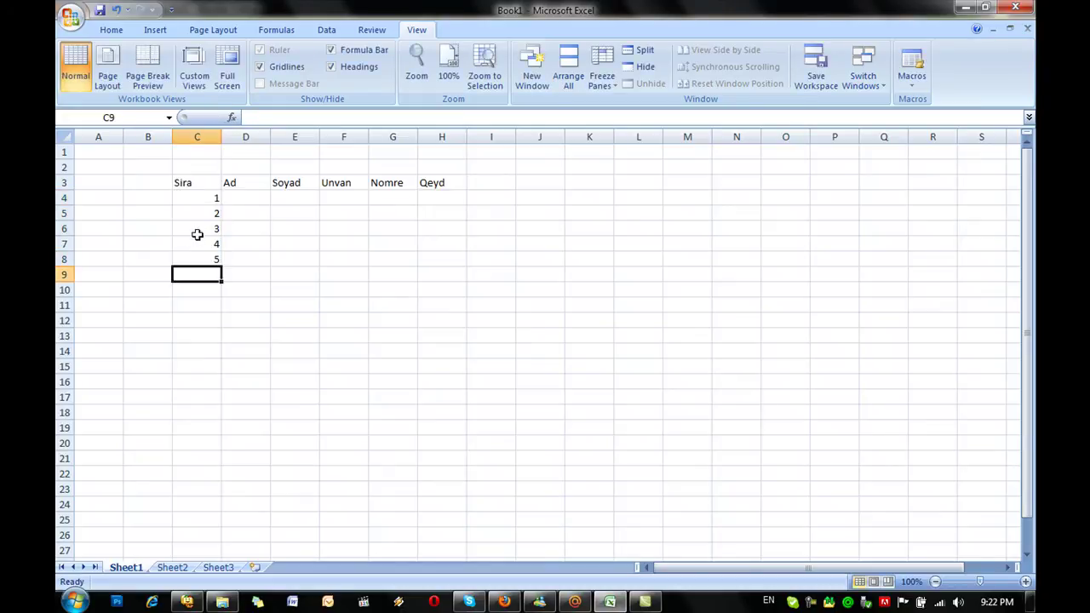
Extend the Sira numbering down column C to 44 with the fill handle.
mouse_move(196, 197)
mouse_down()
mouse_move(209, 261)
mouse_move(162, 545)
mouse_up()
click(253, 489)
scroll(247, 478, up, 4)
scroll(247, 460, up, 3)
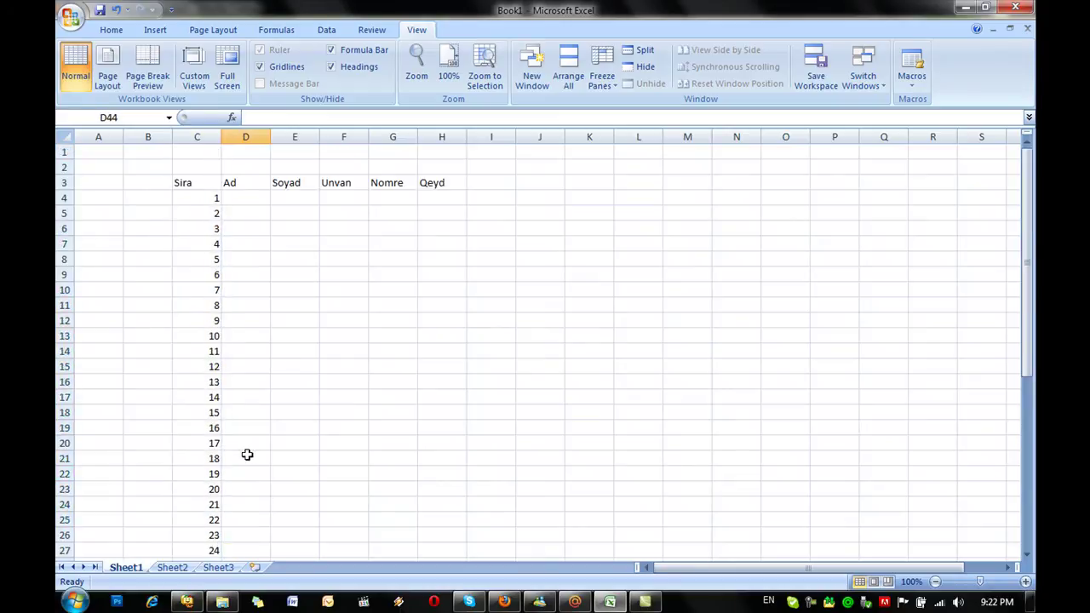
Apply All Borders to the table range starting at the Sira header.
mouse_move(196, 184)
mouse_down()
mouse_move(253, 219)
mouse_move(350, 447)
mouse_move(443, 545)
mouse_up()
scroll(310, 119, up, 5)
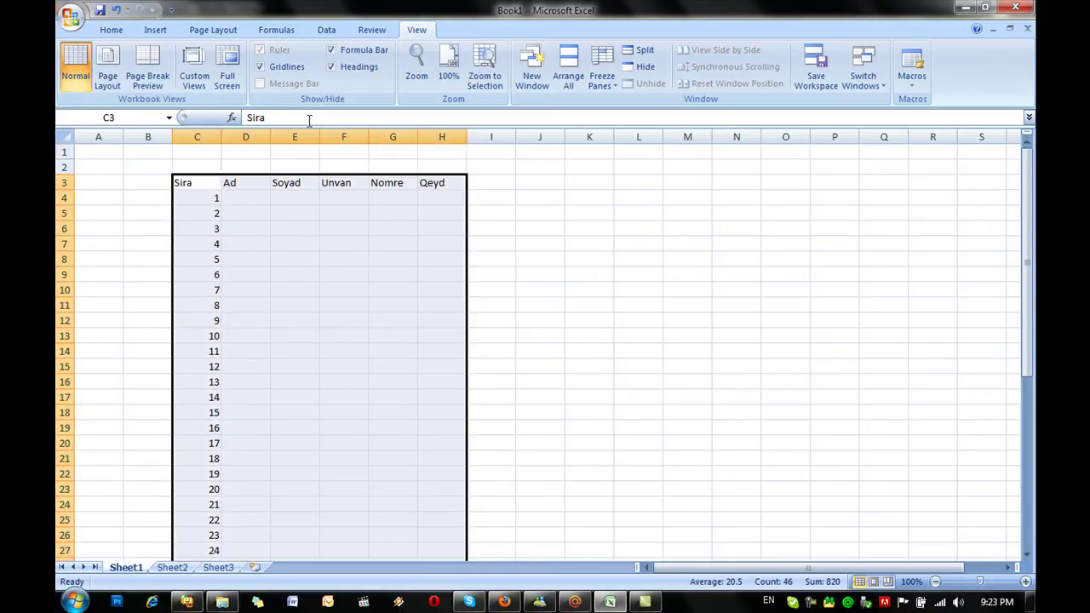
scroll(221, 81, up, 5)
scroll(222, 78, up, 1)
click(251, 79)
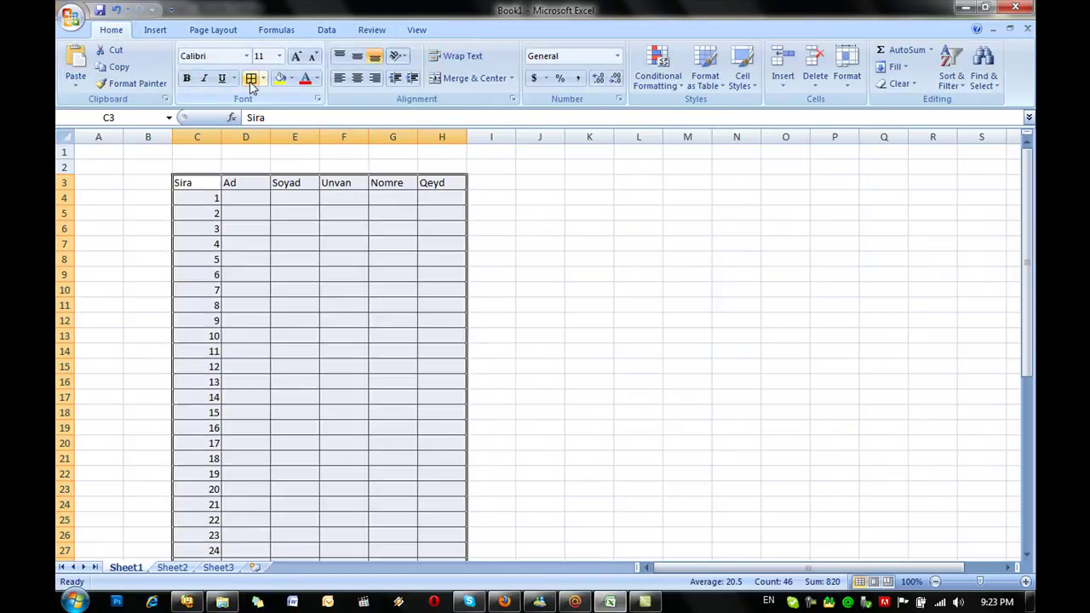
Center the contents of columns C–H both horizontally and vertically.
click(316, 195)
drag(196, 151, 428, 145)
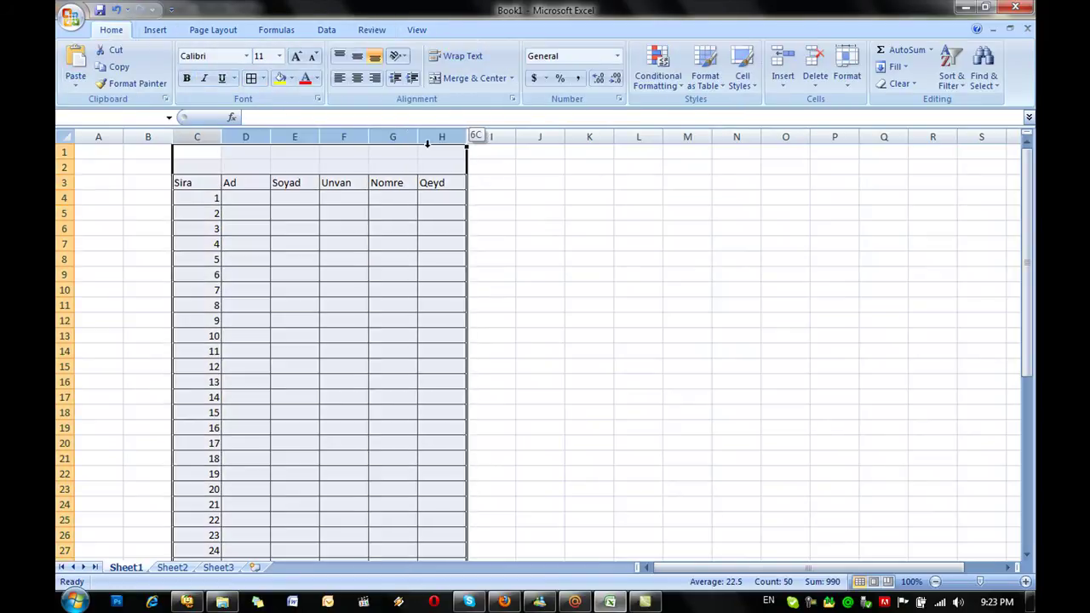
click(357, 77)
click(357, 55)
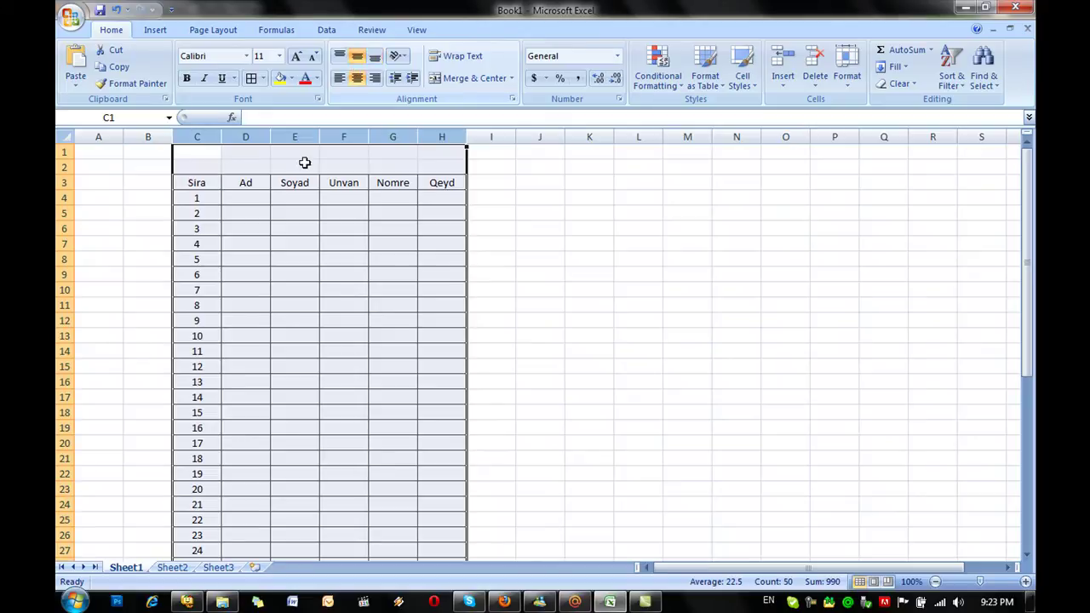
click(254, 201)
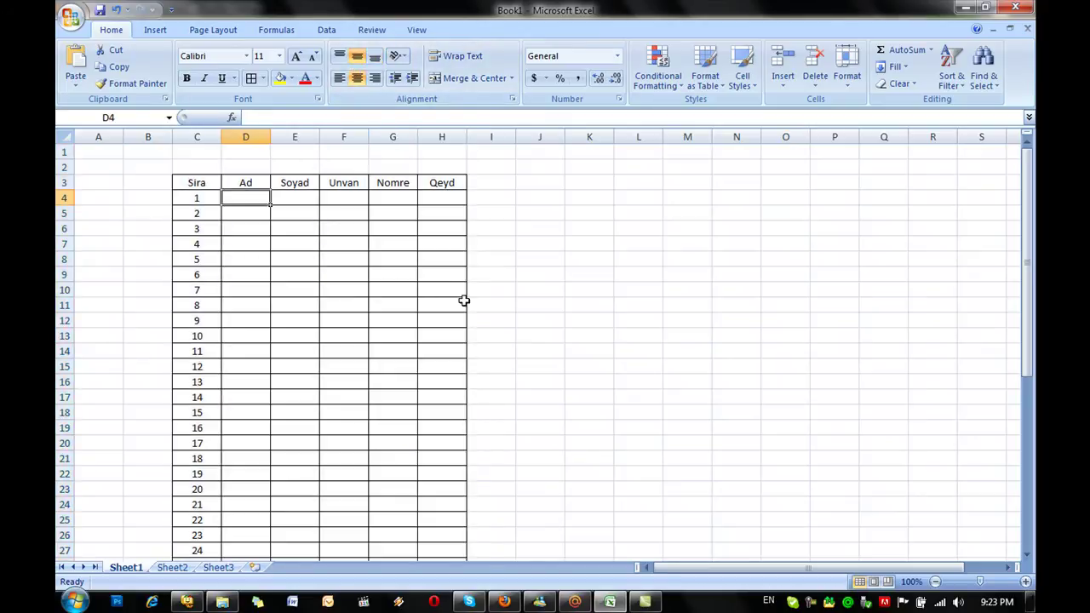
Enter the Ad names xsd, s, d, as, d, asd, a, sd, asd down column D from D4.
text(xsd s d as d asd a sd asd)
click(323, 294)
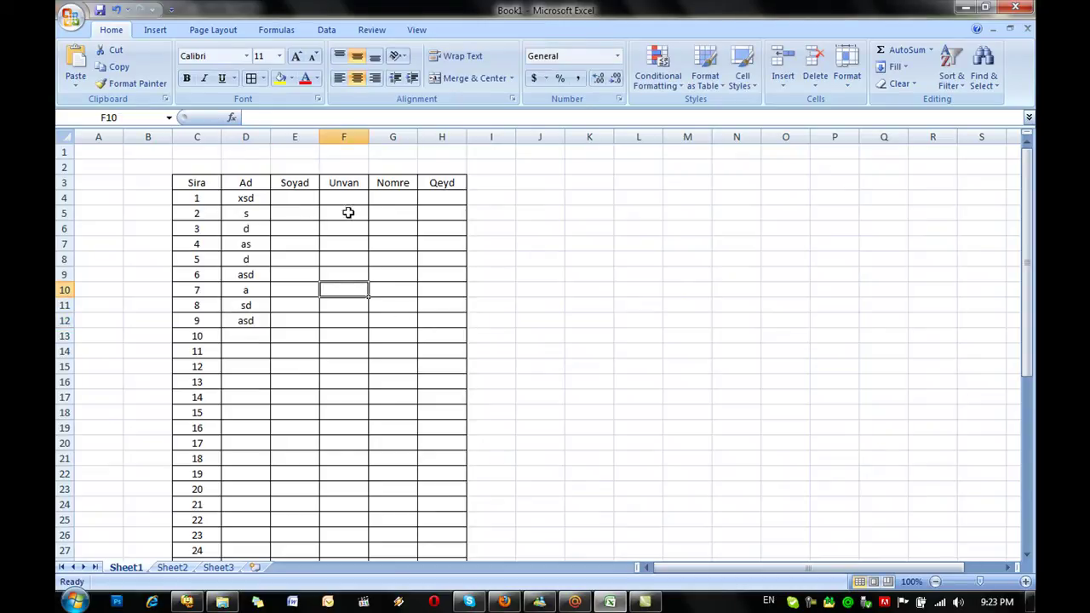
click(278, 216)
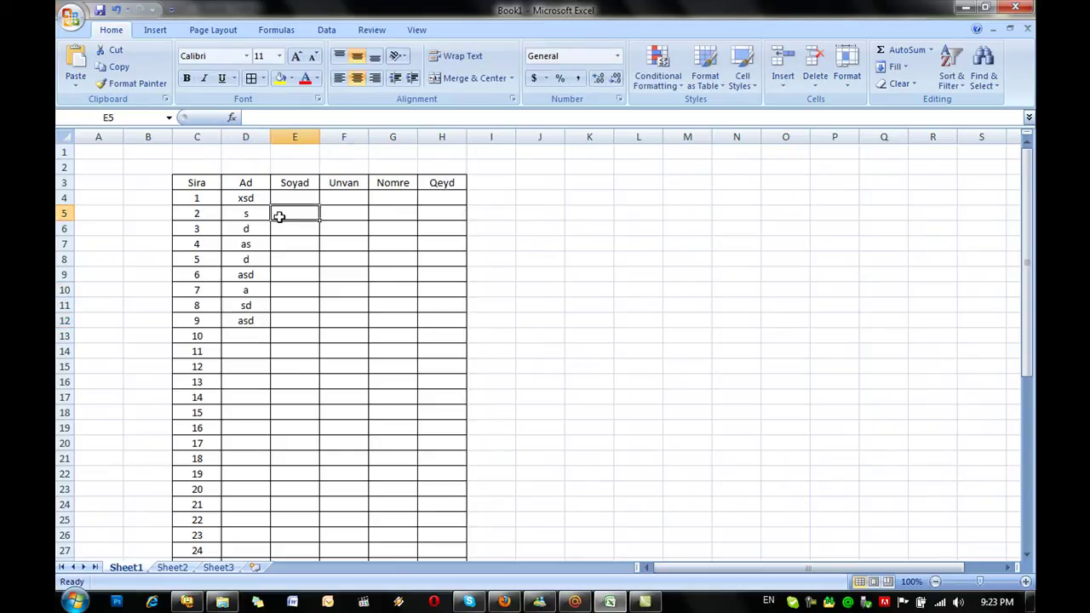
scroll(280, 217, down, 1)
scroll(280, 217, down, 1)
scroll(280, 217, down, 3)
scroll(280, 218, down, 4)
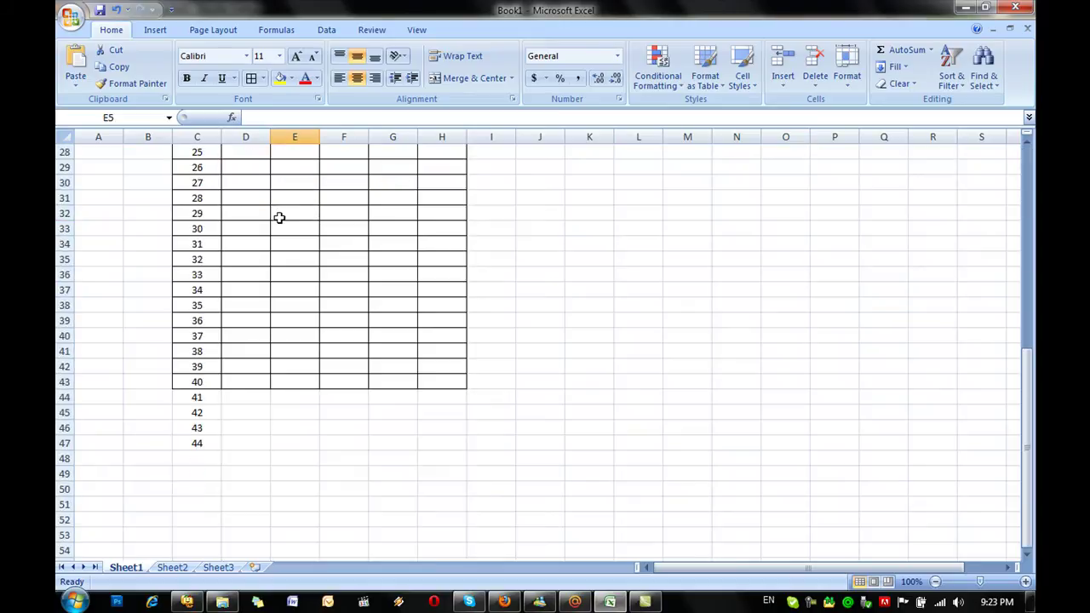
scroll(279, 217, up, 8)
scroll(281, 216, up, 1)
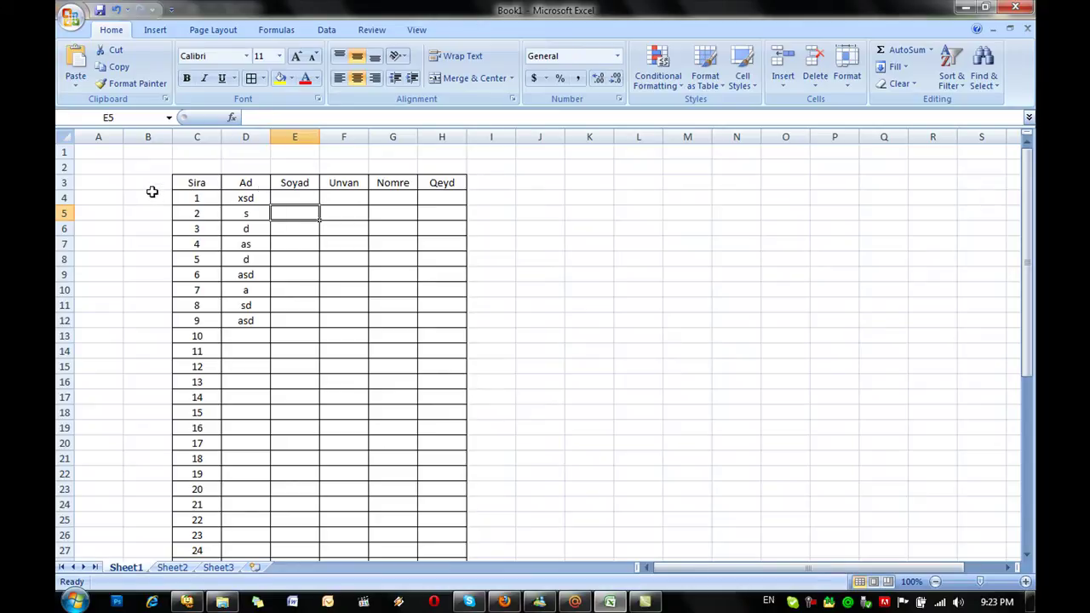
Freeze rows 1–3 with Freeze Panes, using row 4 as the split.
click(63, 182)
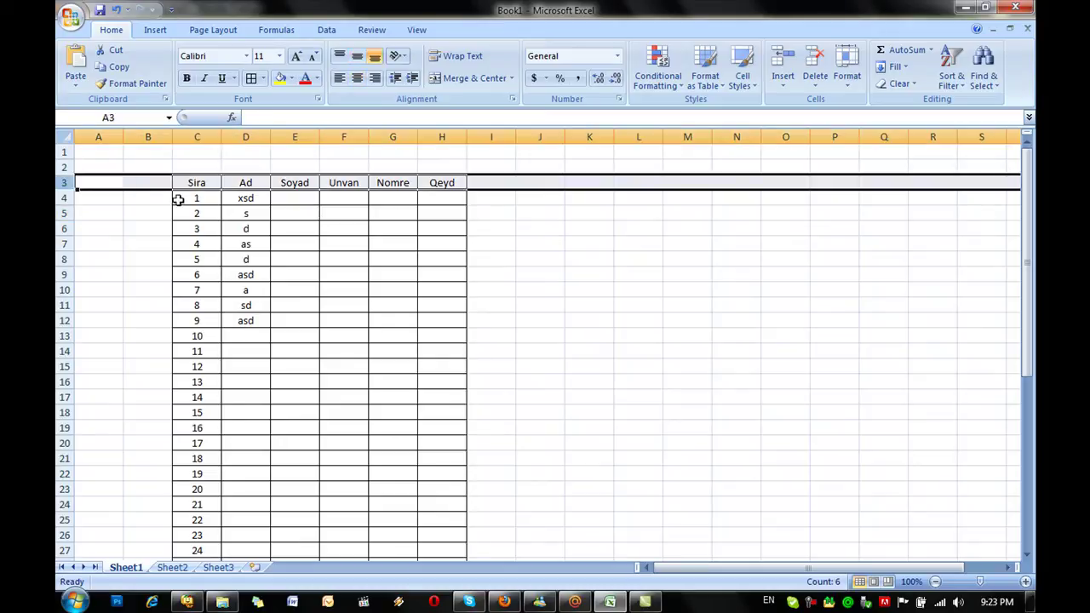
click(64, 198)
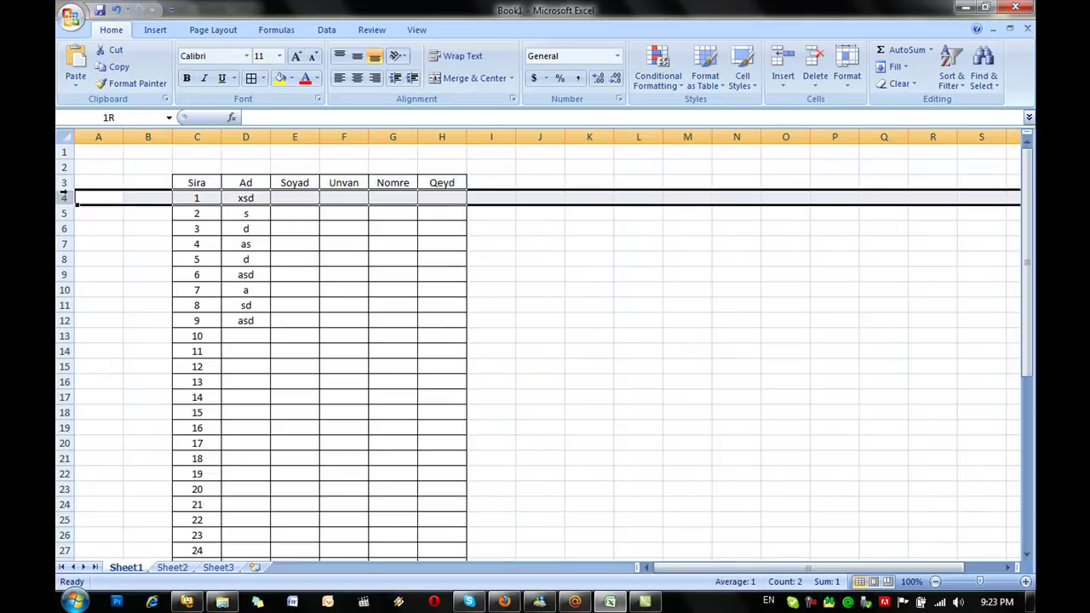
drag(64, 196, 64, 152)
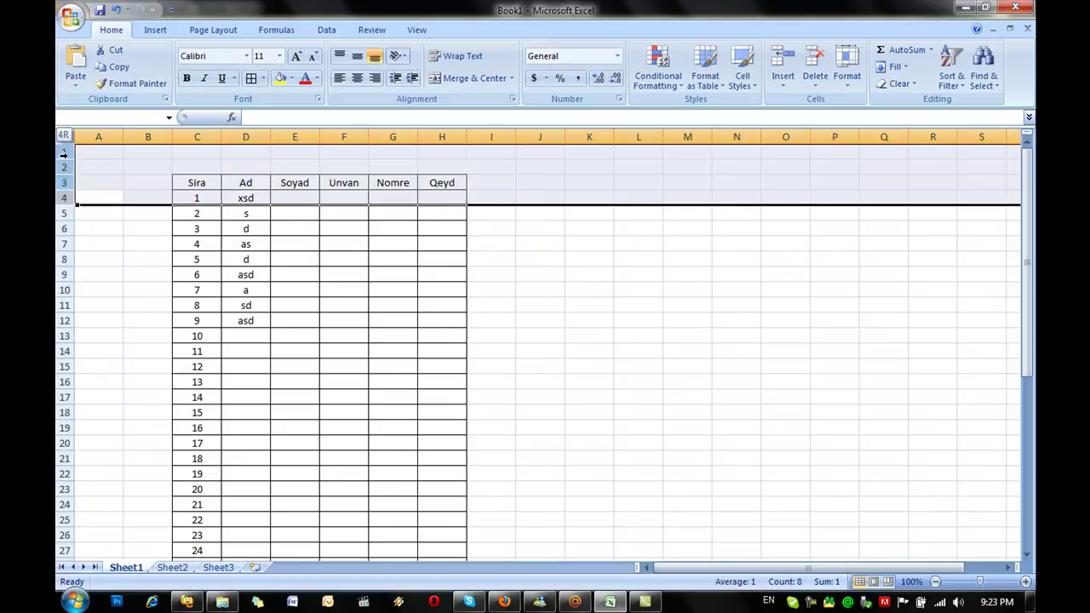
click(417, 31)
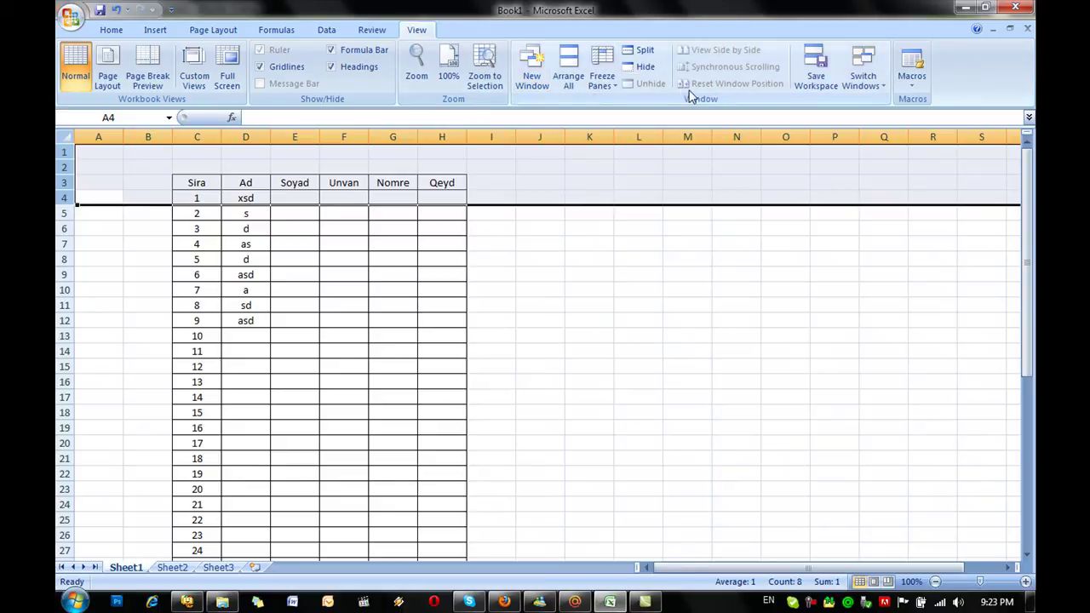
click(604, 85)
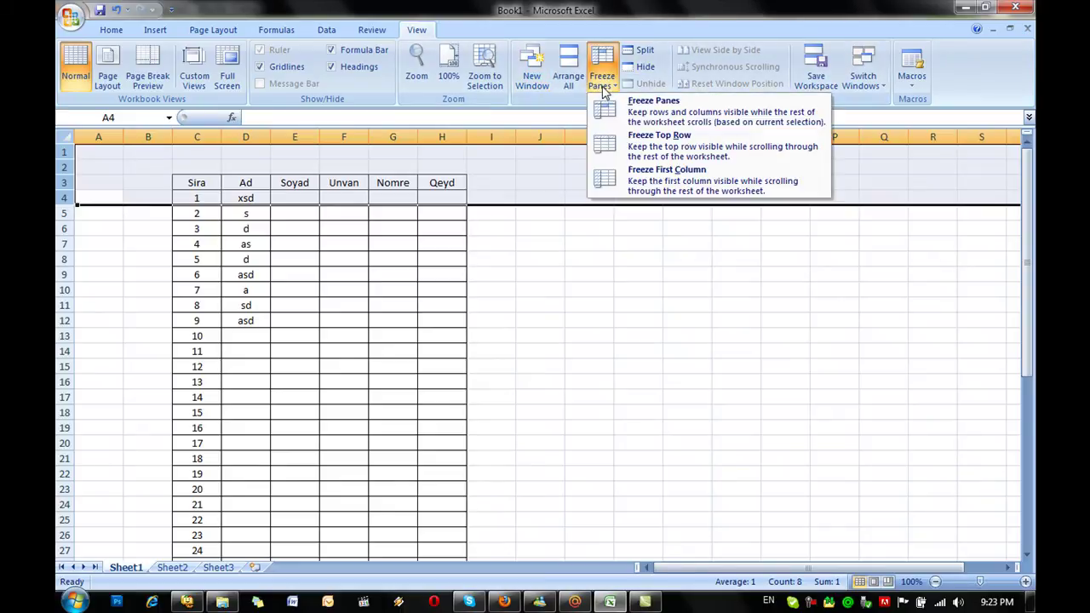
click(682, 115)
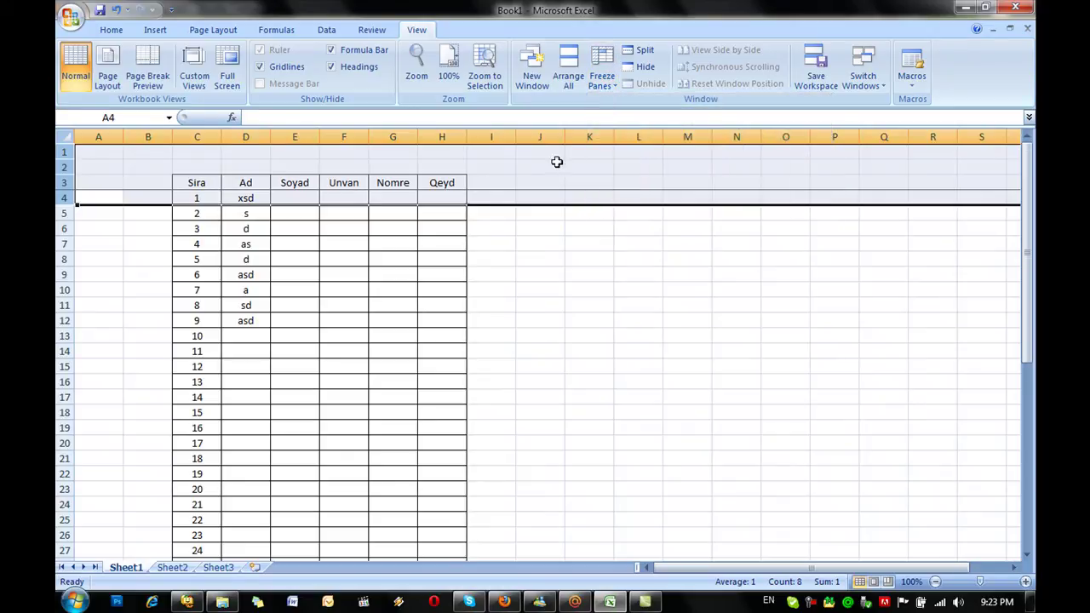
Scroll down the table to confirm the Sira–Qeyd header row stays visible.
click(422, 225)
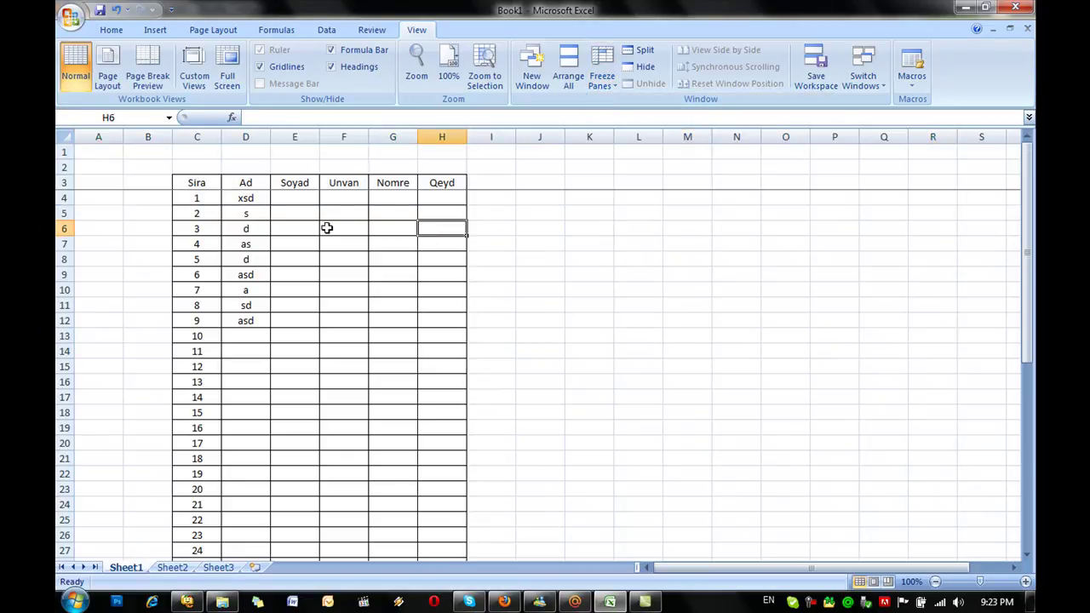
scroll(326, 229, down, 1)
scroll(326, 228, down, 2)
scroll(326, 228, down, 1)
scroll(326, 228, down, 2)
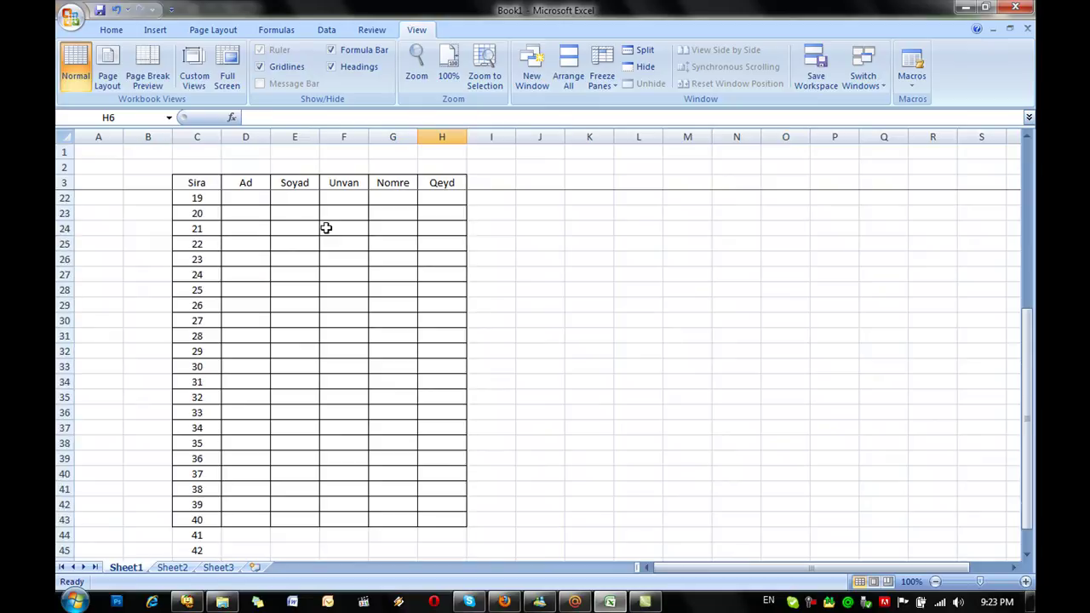
scroll(327, 229, down, 1)
scroll(326, 228, down, 1)
scroll(326, 228, down, 3)
scroll(327, 228, up, 5)
scroll(326, 229, up, 4)
scroll(326, 228, up, 2)
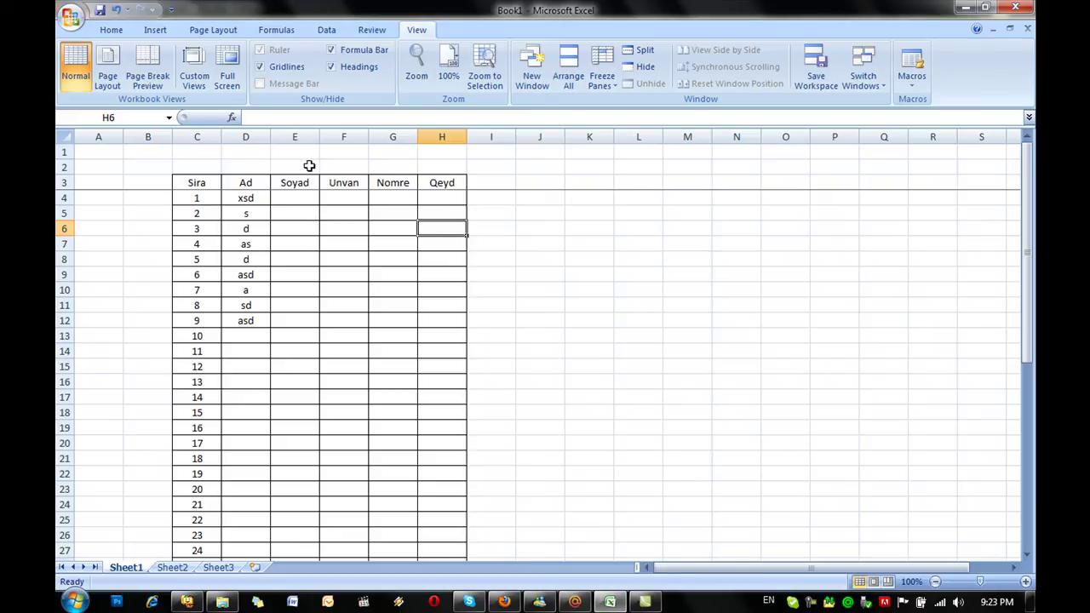
Unfreeze the panes and scroll to confirm the header no longer stays fixed.
click(606, 89)
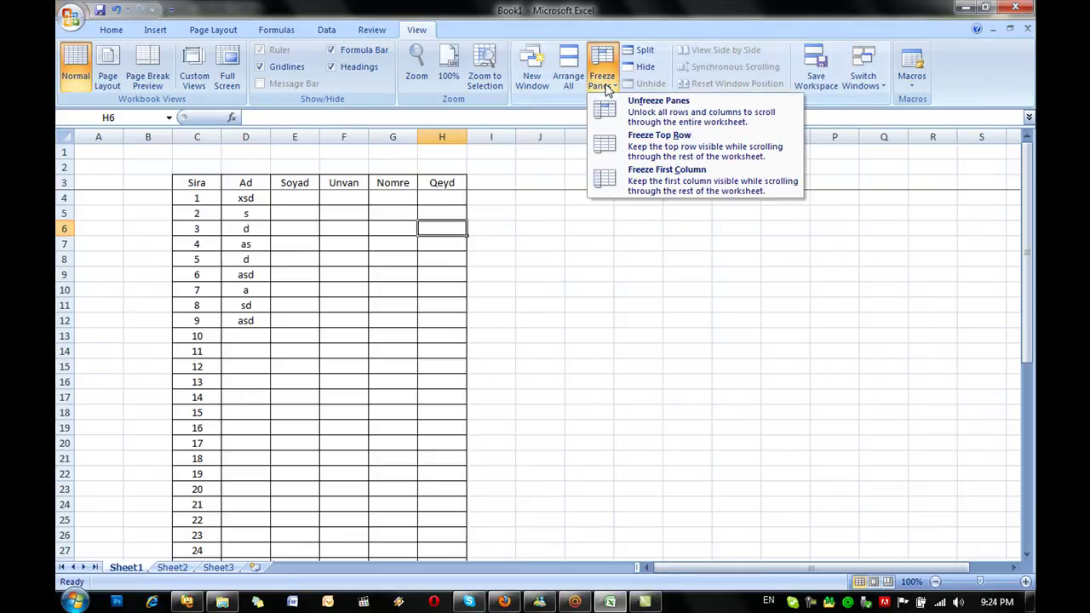
click(625, 112)
click(309, 290)
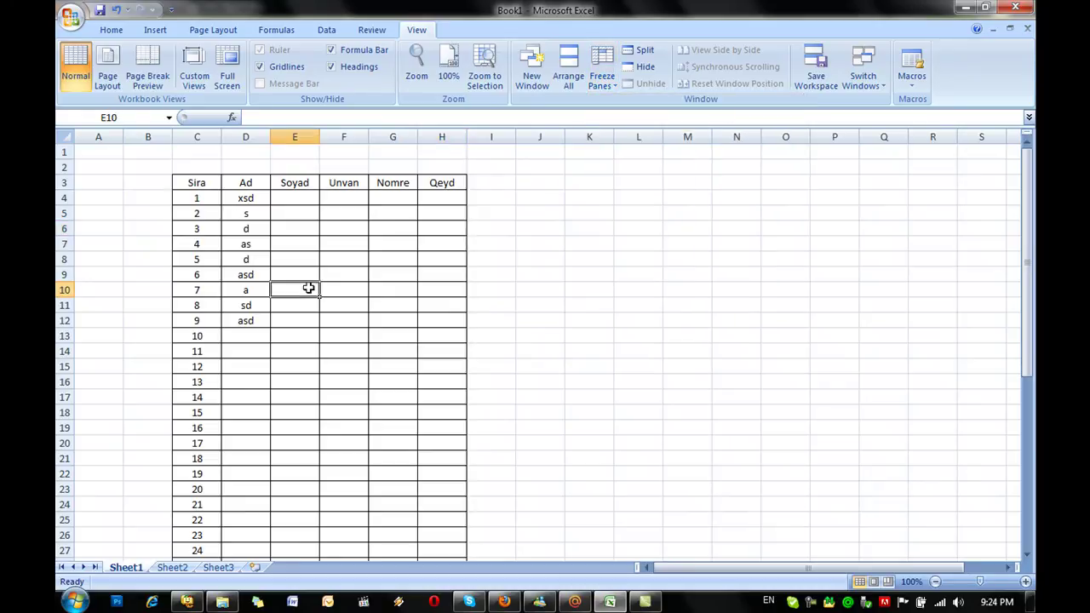
scroll(310, 288, down, 2)
scroll(310, 288, down, 1)
scroll(309, 288, up, 3)
Apply Freeze Top Row and scroll to check that row 1 stays visible.
click(617, 88)
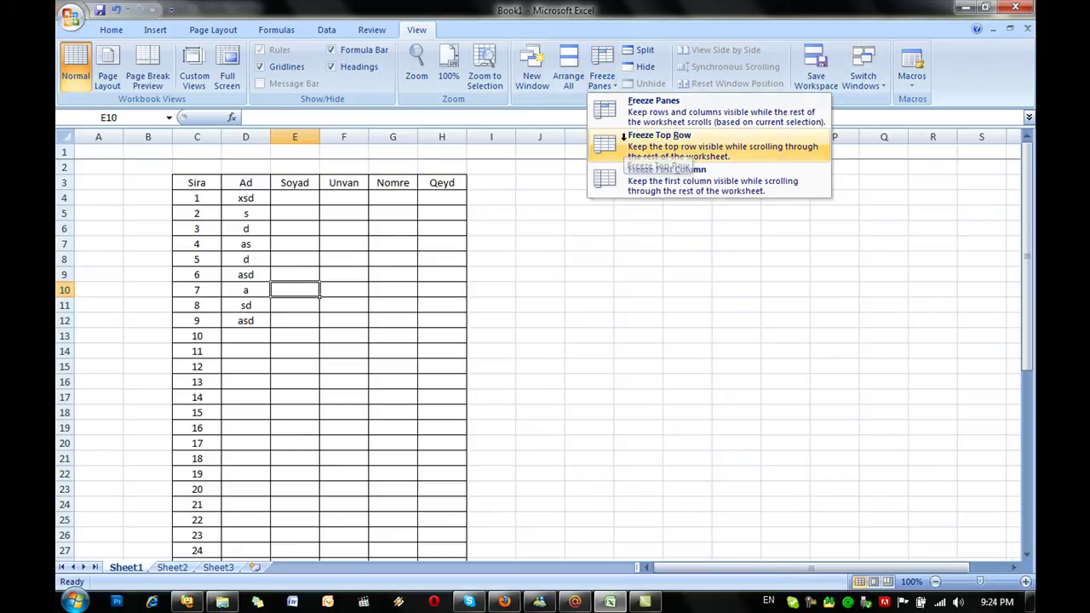
click(635, 147)
click(66, 152)
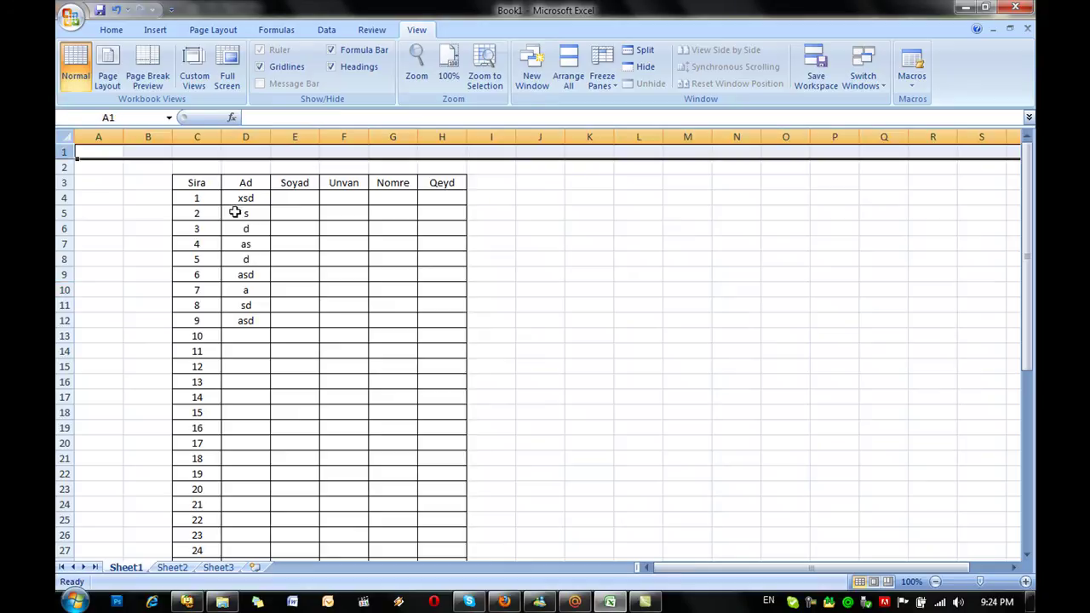
click(237, 213)
scroll(237, 214, down, 1)
scroll(238, 216, down, 3)
scroll(237, 215, up, 4)
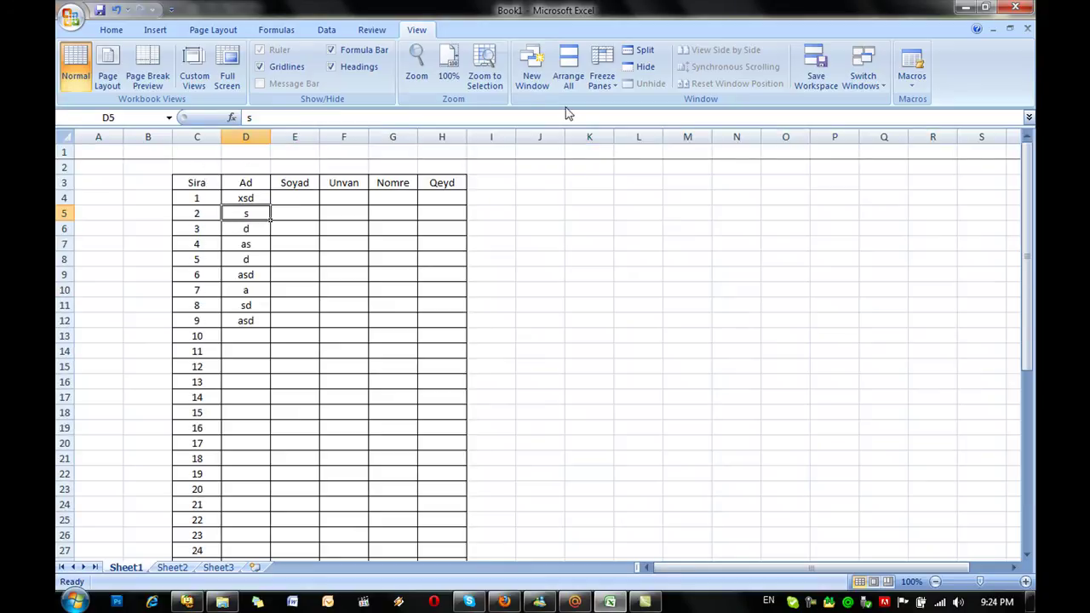
Replace the top-row freeze with Freeze First Column.
click(616, 85)
click(617, 113)
click(603, 78)
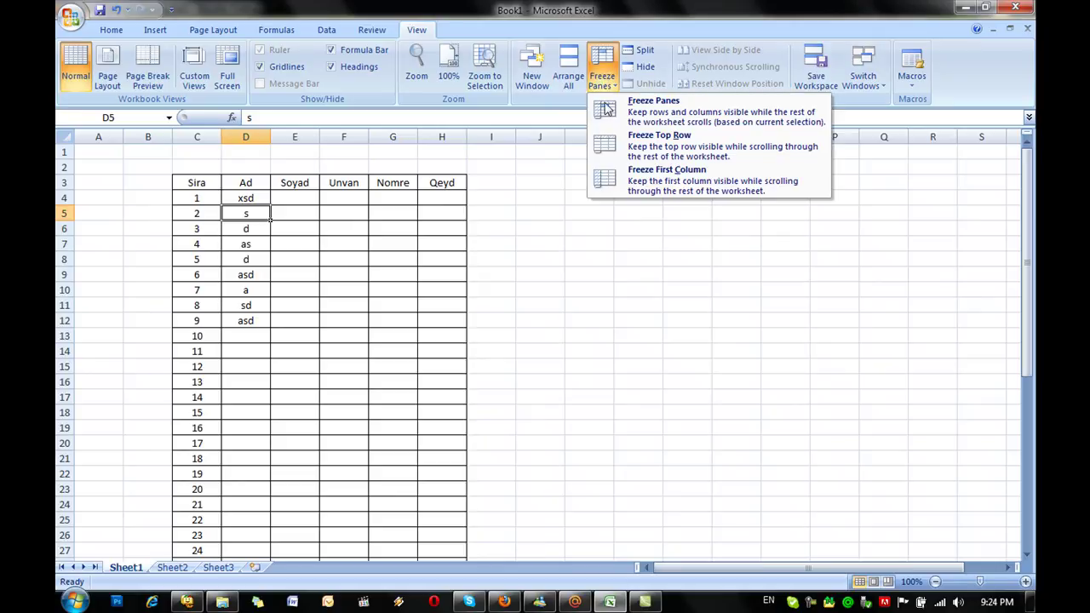
click(617, 188)
Scroll the sheet sideways to check that column A stays fixed.
click(100, 136)
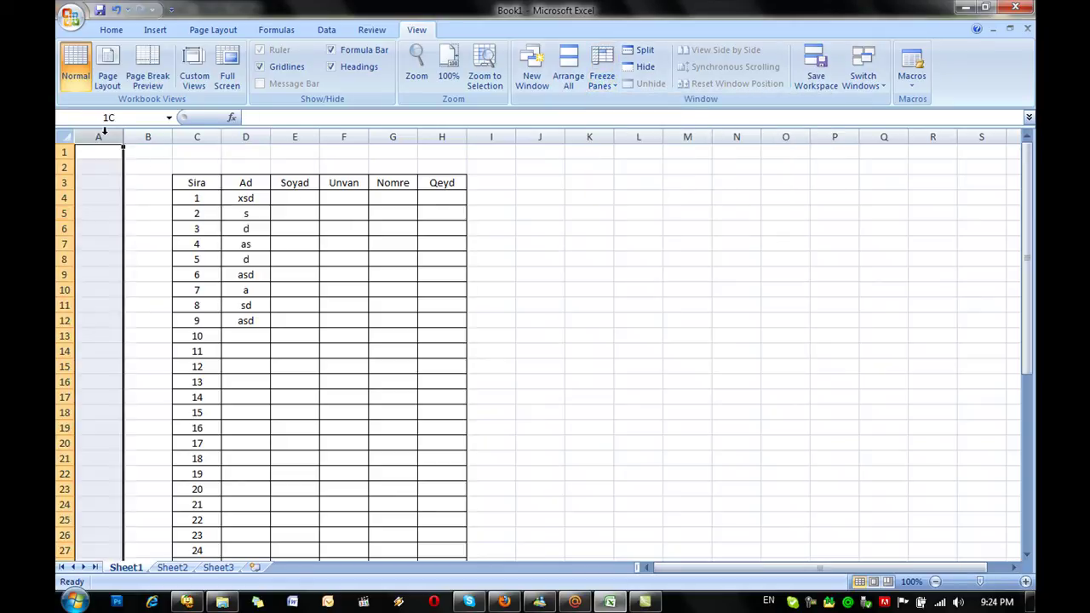
click(171, 188)
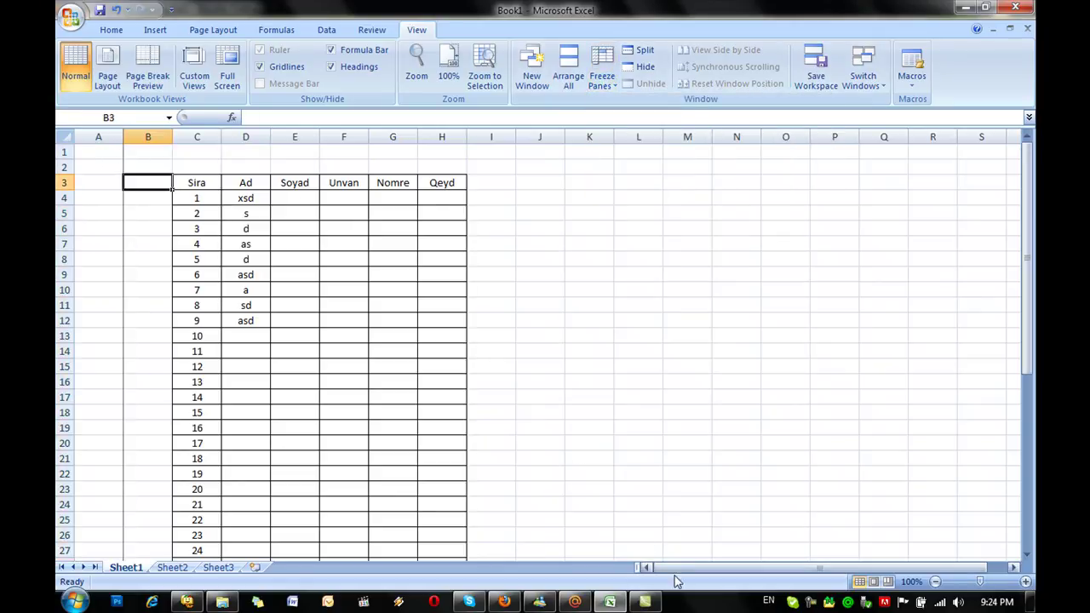
drag(680, 576, 703, 576)
click(1014, 568)
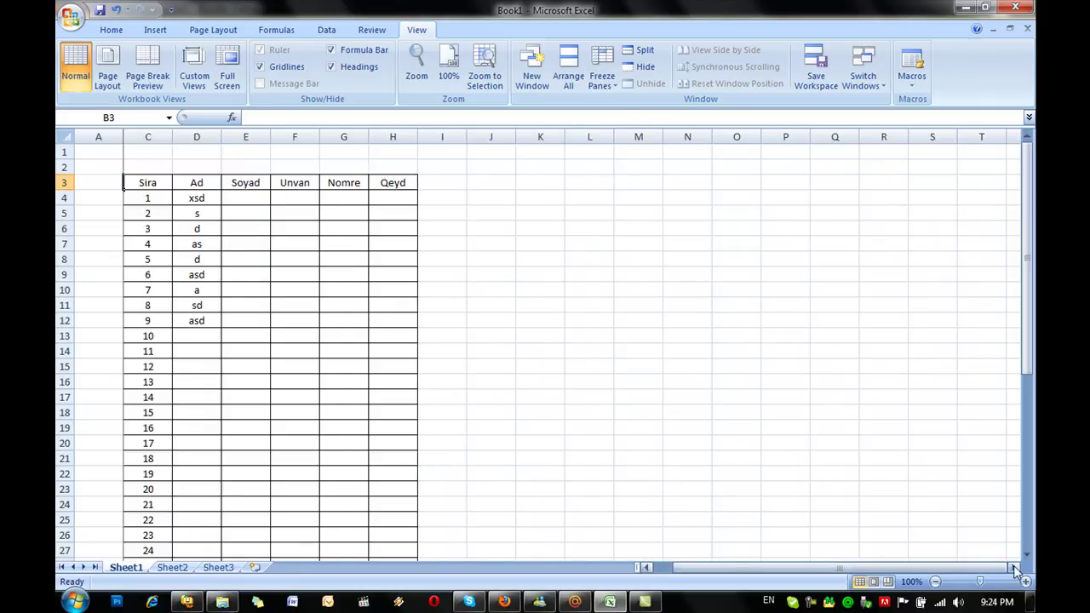
drag(949, 569, 832, 569)
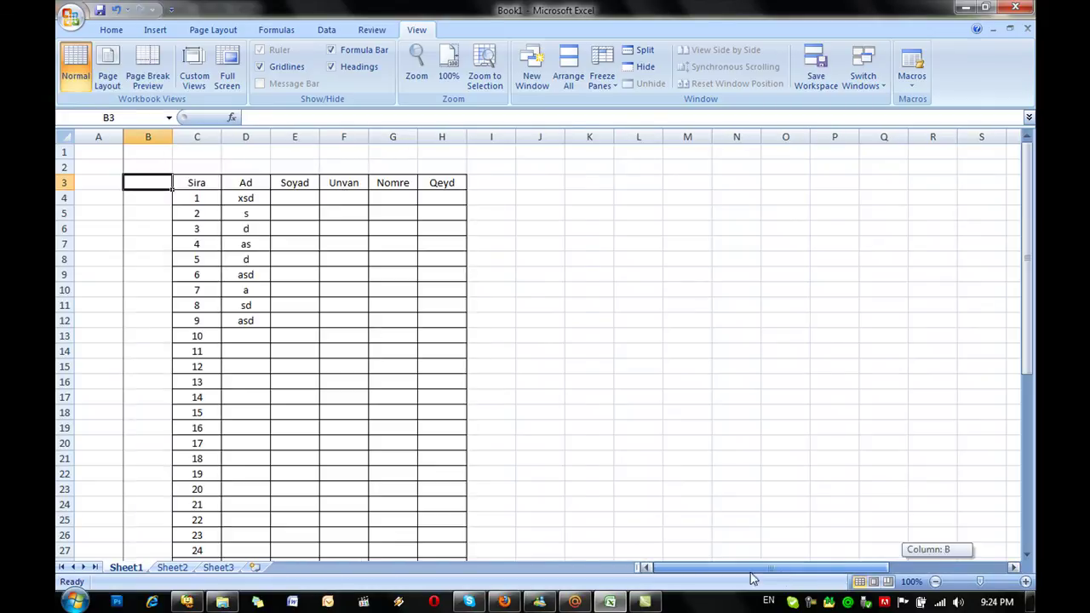
click(430, 335)
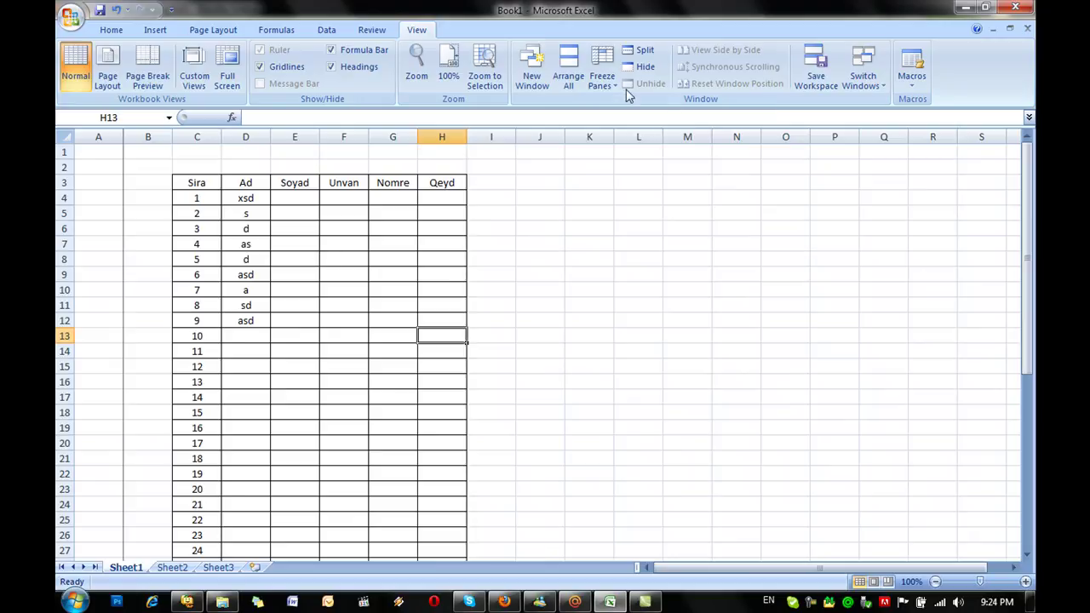
Remove the first-column freeze and freeze panes at D4, fixing rows 1–3 and columns A–C.
click(602, 75)
click(397, 212)
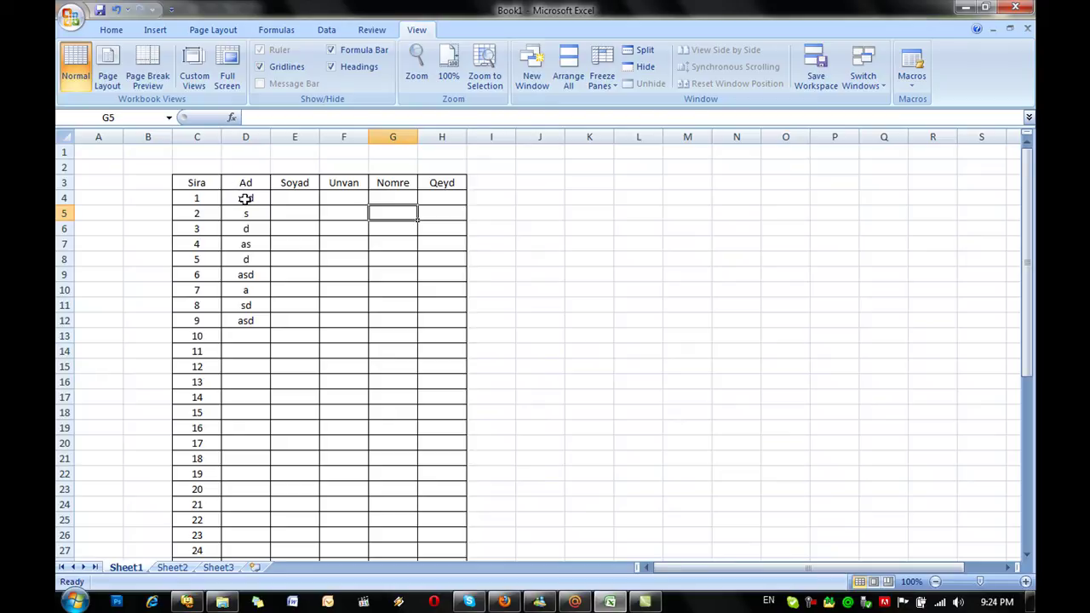
click(246, 198)
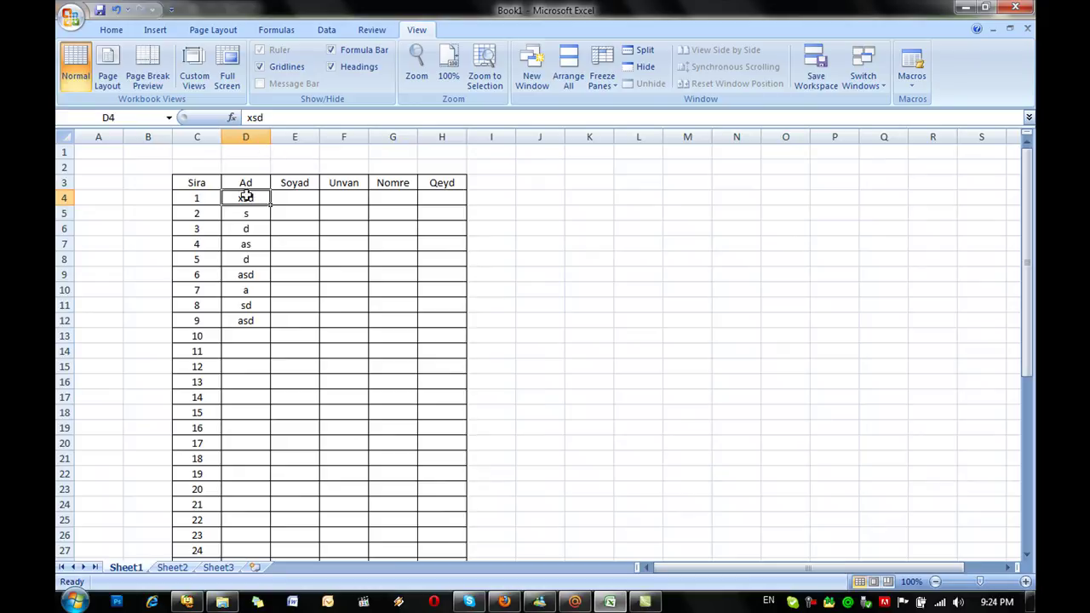
click(603, 77)
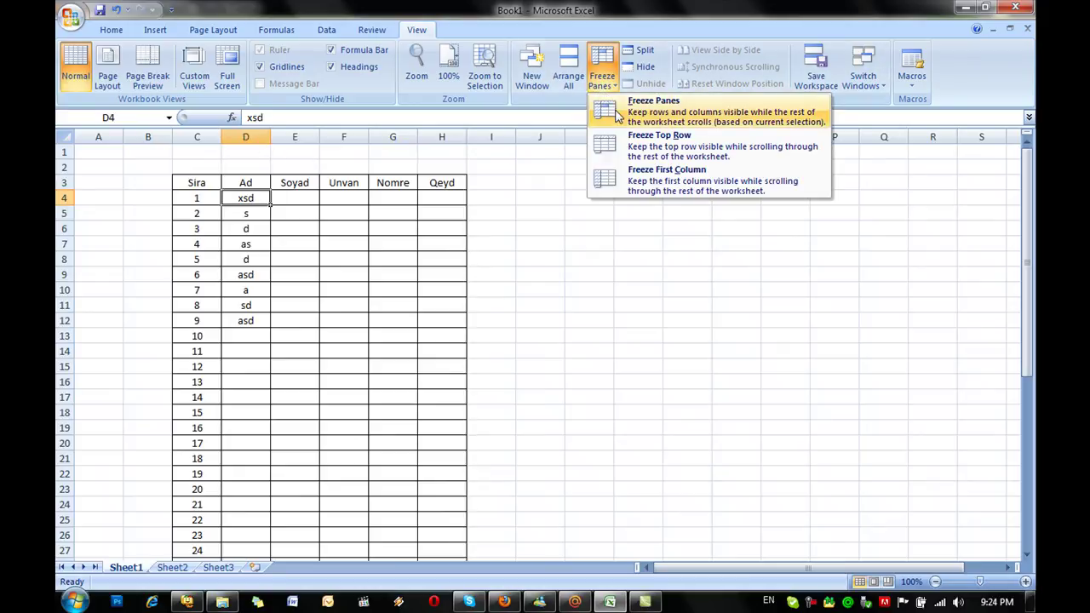
click(655, 111)
Scroll down and sideways to confirm the header rows and Sira column stay fixed.
click(362, 264)
scroll(267, 230, down, 1)
scroll(268, 231, down, 4)
scroll(266, 235, up, 5)
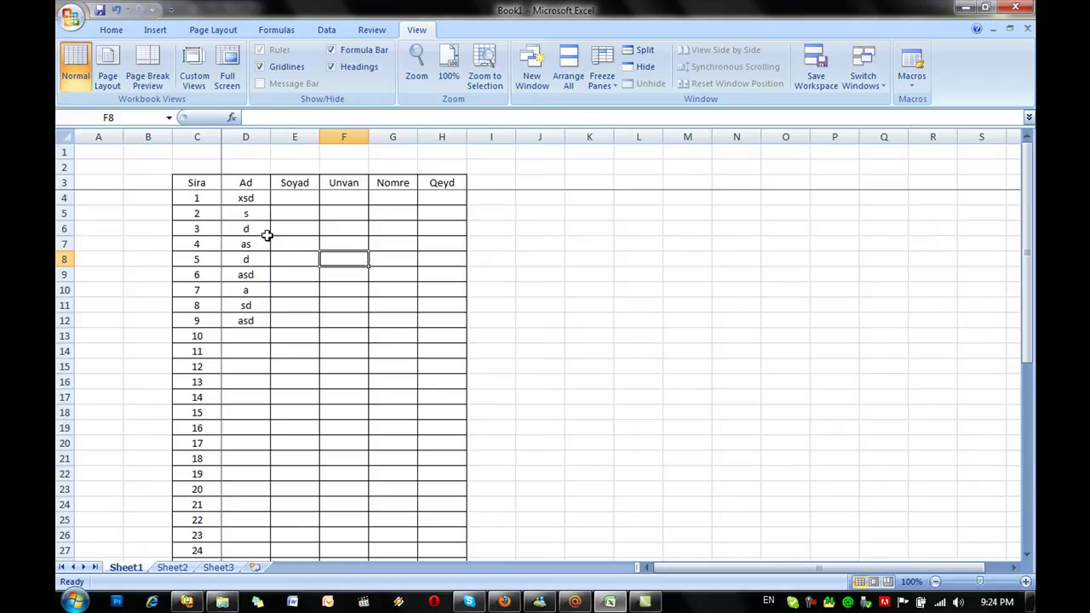
click(1014, 568)
click(1014, 568)
click(1014, 568)
drag(869, 569, 730, 577)
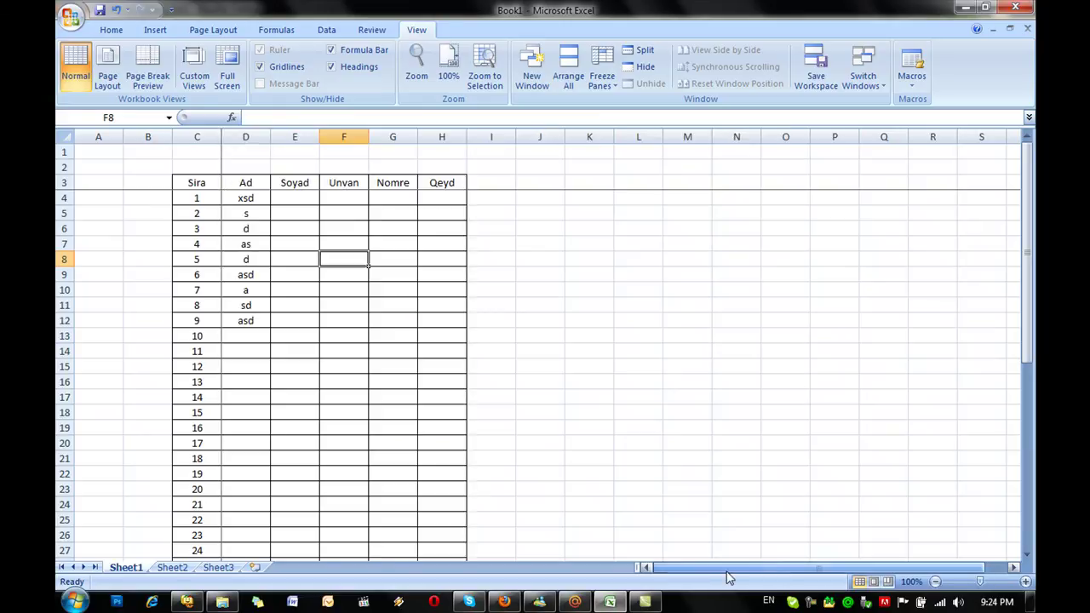
click(409, 352)
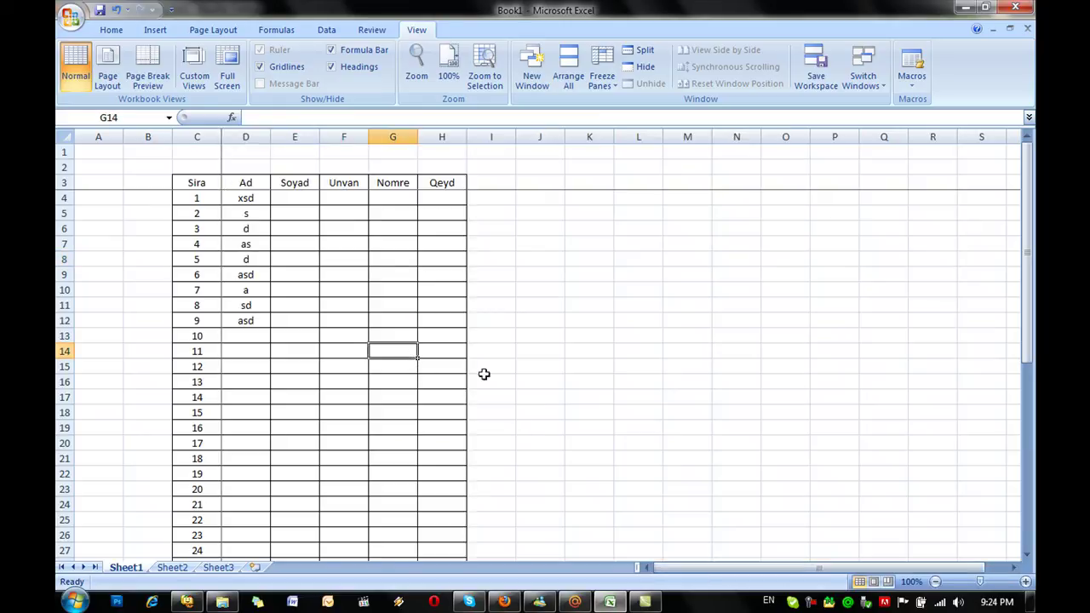
Minimize Excel and bring up the Kompüter və Mobil Dünya thread list in Firefox.
click(966, 8)
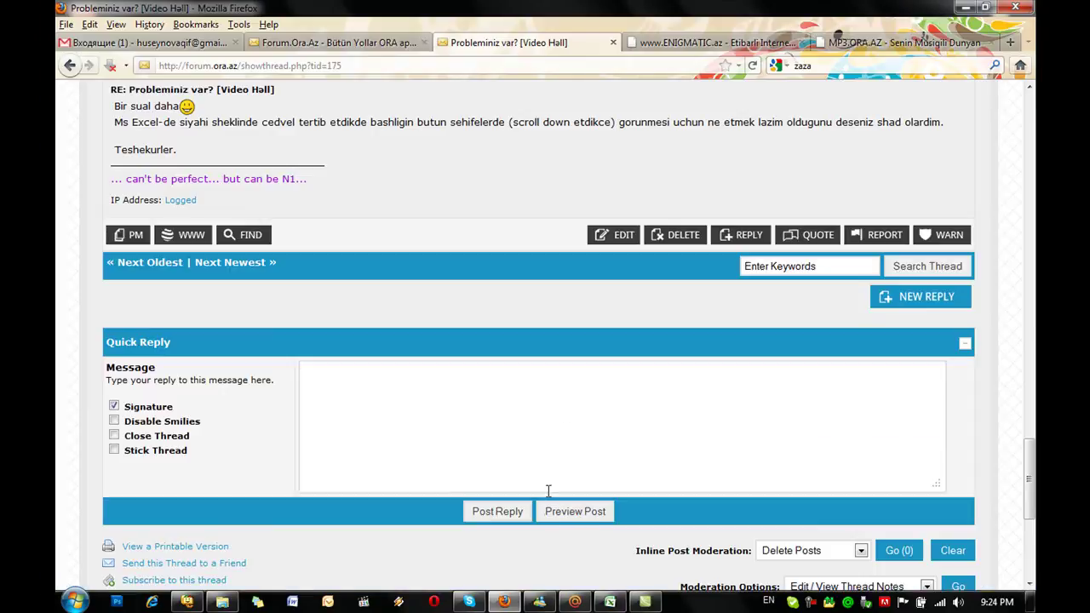
click(382, 43)
click(966, 8)
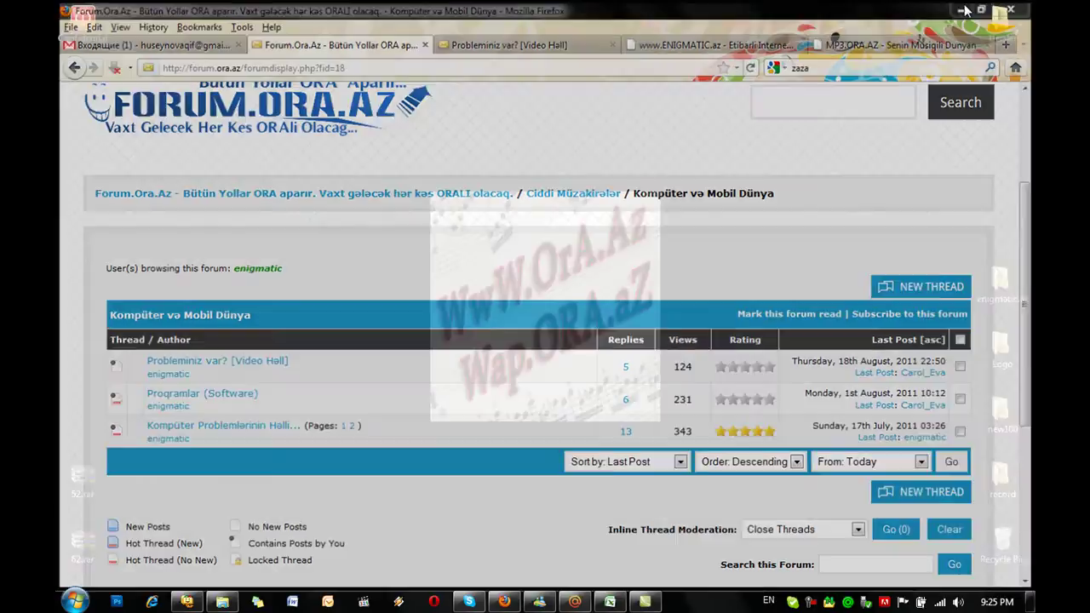
click(505, 601)
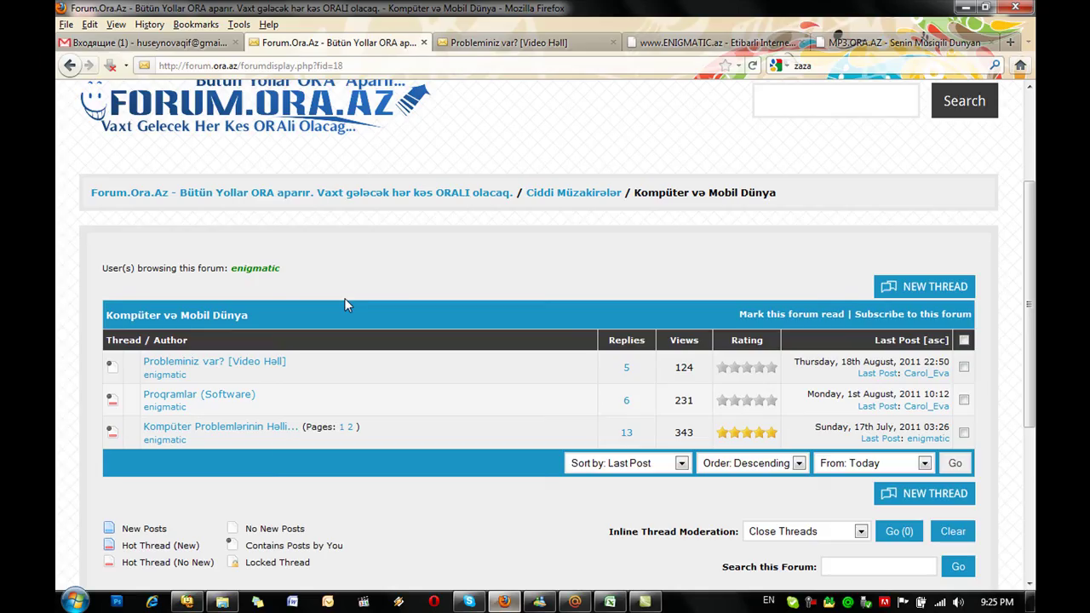
scroll(324, 162, up, 3)
scroll(324, 161, down, 3)
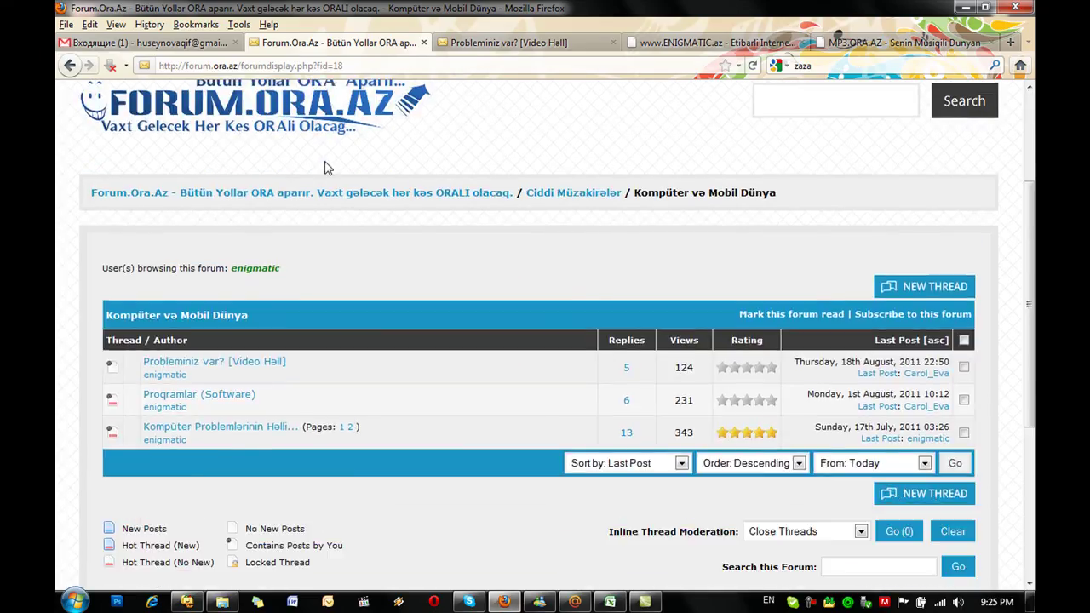